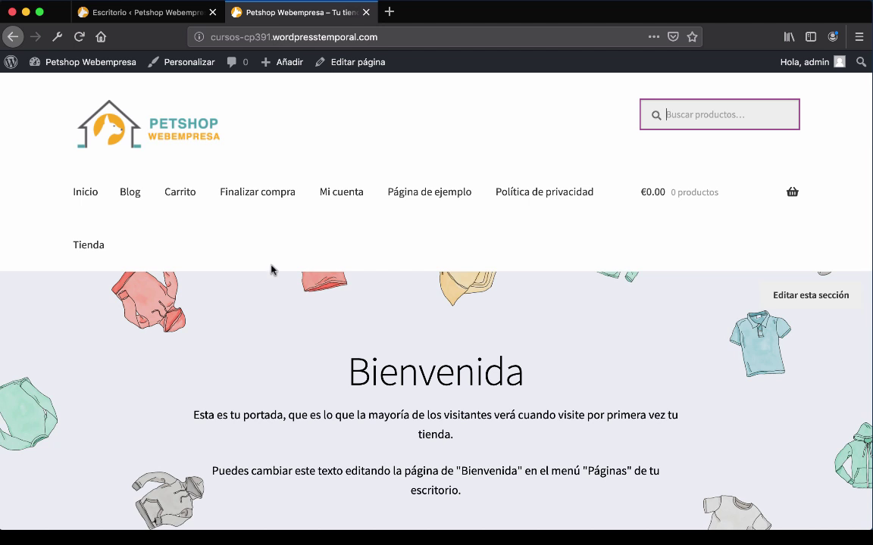
In the WordPress admin, open the site's menu editor and create a new menu named "Menu Principal"
click(258, 305)
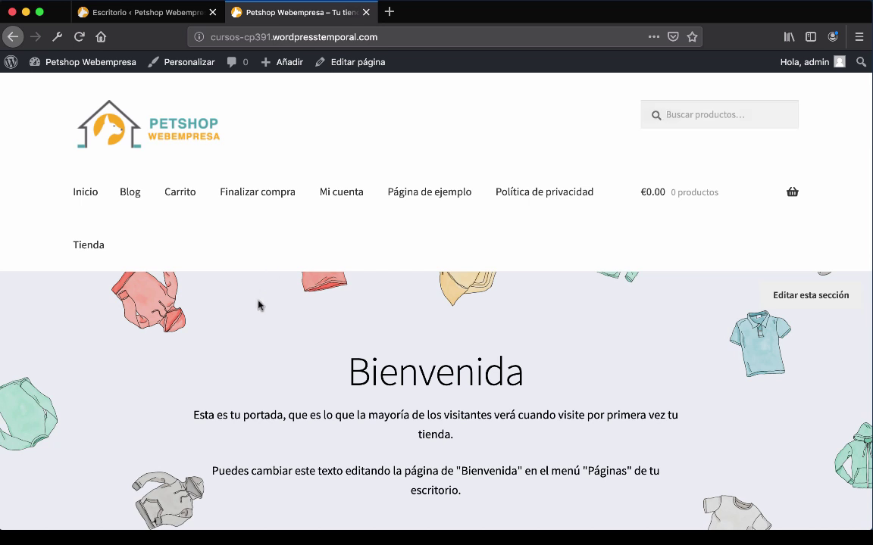
click(166, 13)
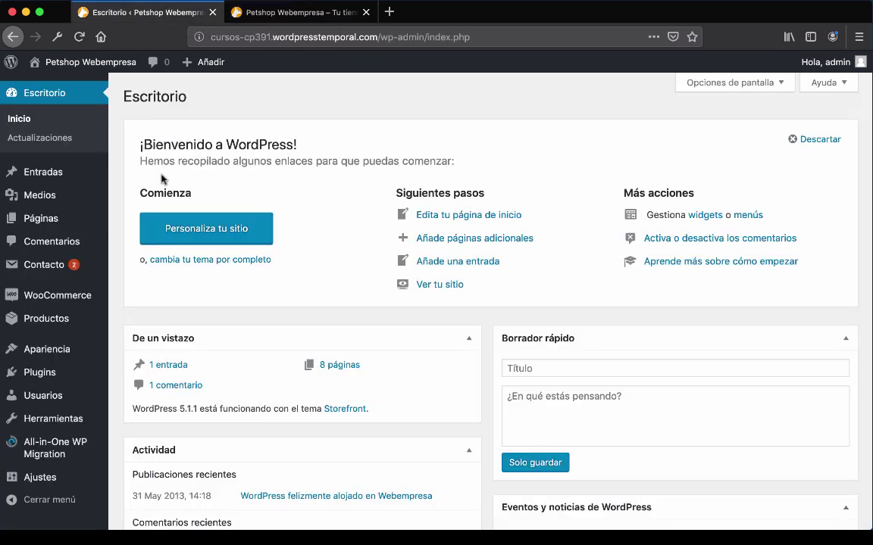
mouse_move(98, 351)
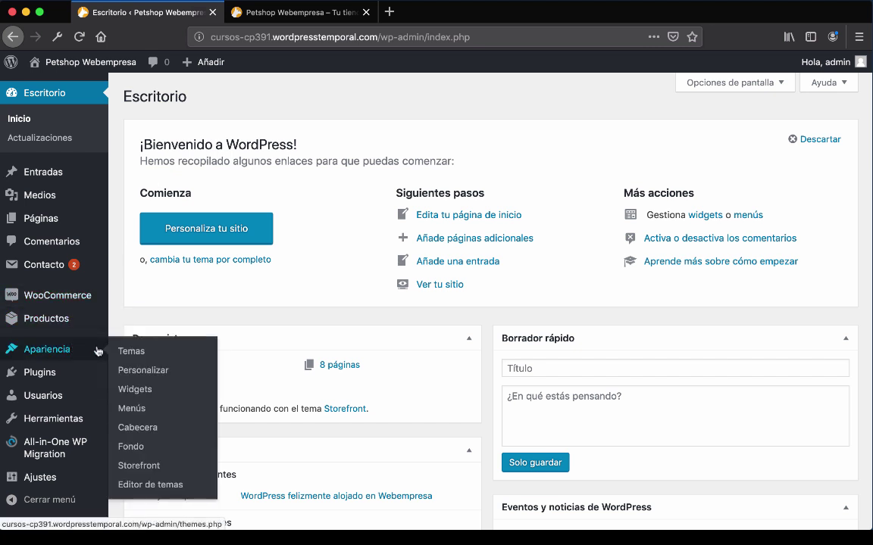
click(149, 406)
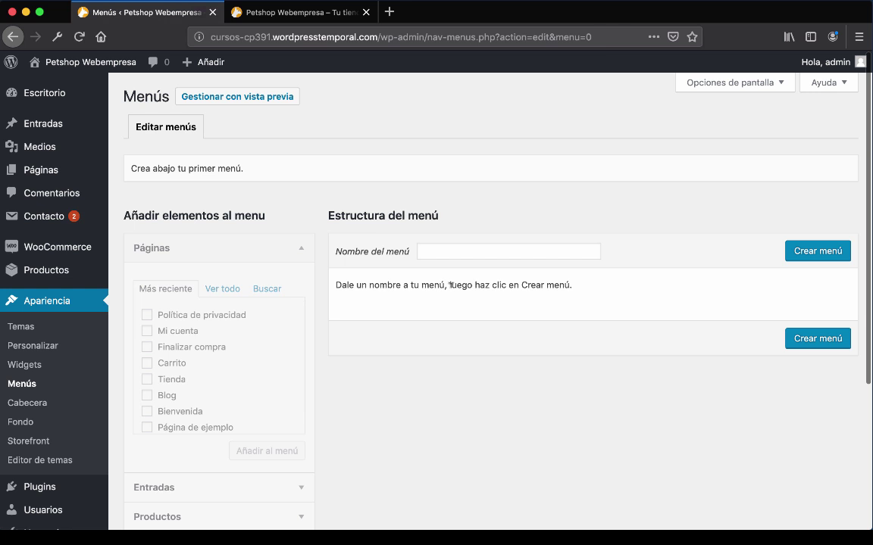
scroll(204, 412, down, 1)
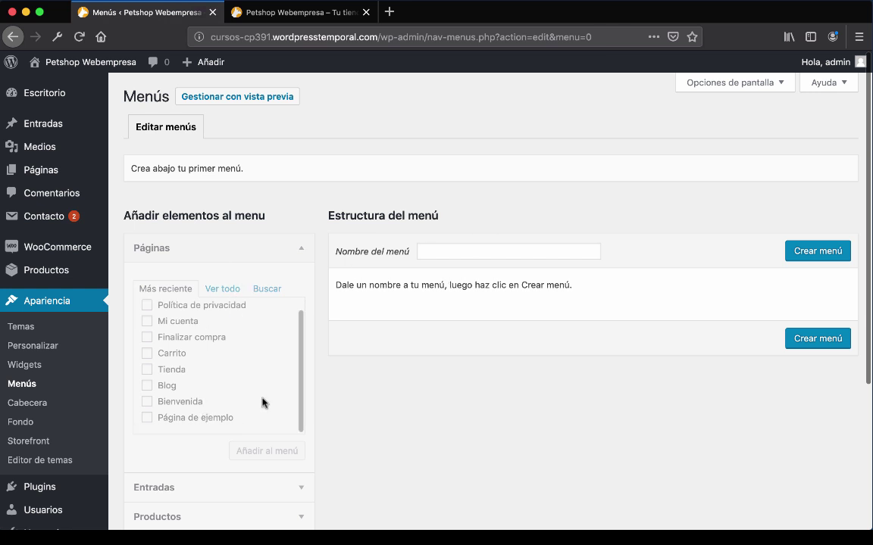
click(448, 247)
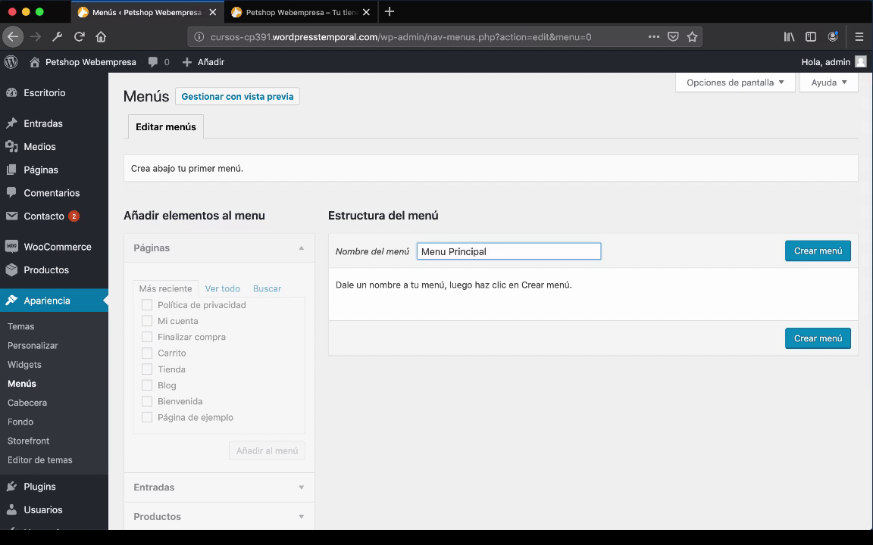
click(805, 254)
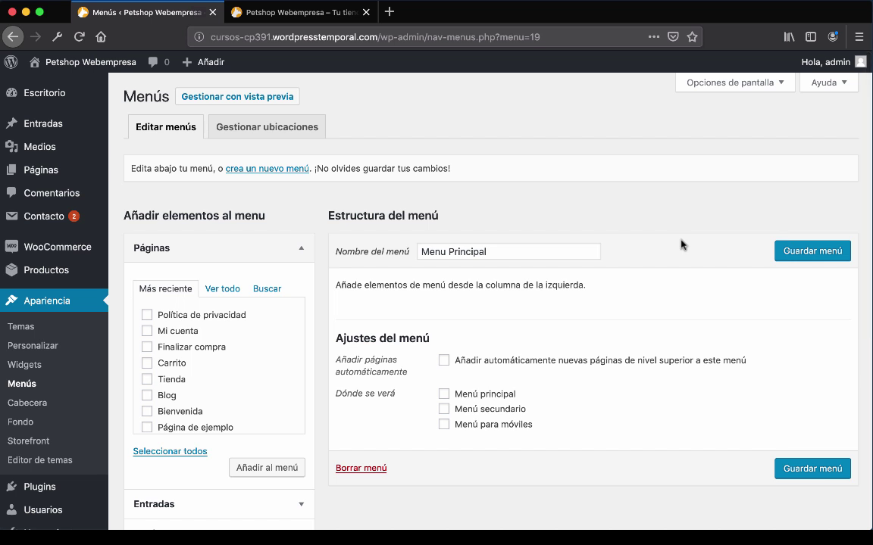
Add the pages Mi cuenta, Tienda and Blog to Menu Principal
scroll(278, 340, down, 2)
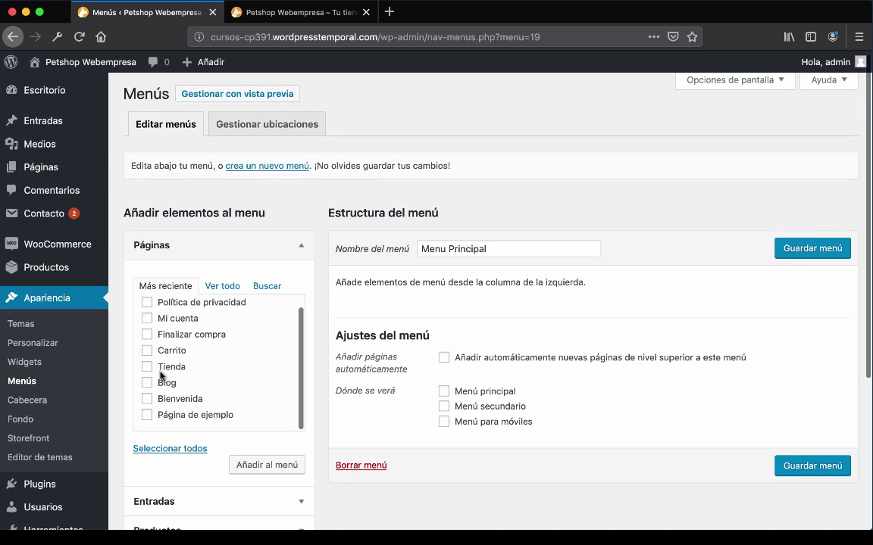
click(159, 384)
click(170, 369)
scroll(247, 380, up, 1)
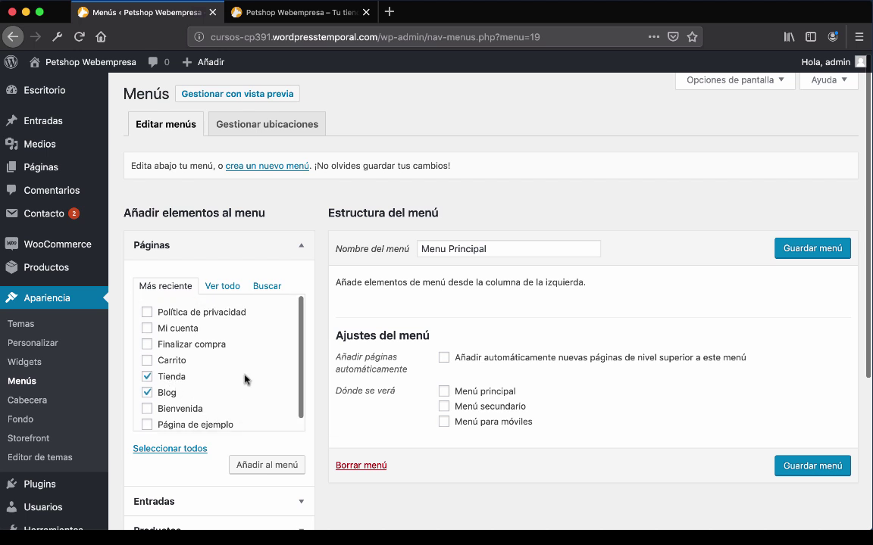
click(165, 329)
scroll(239, 341, down, 2)
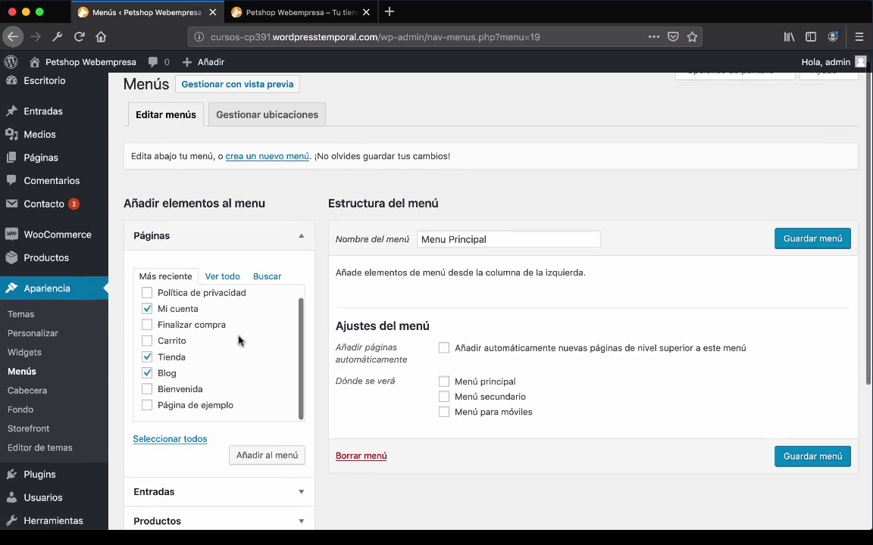
click(279, 458)
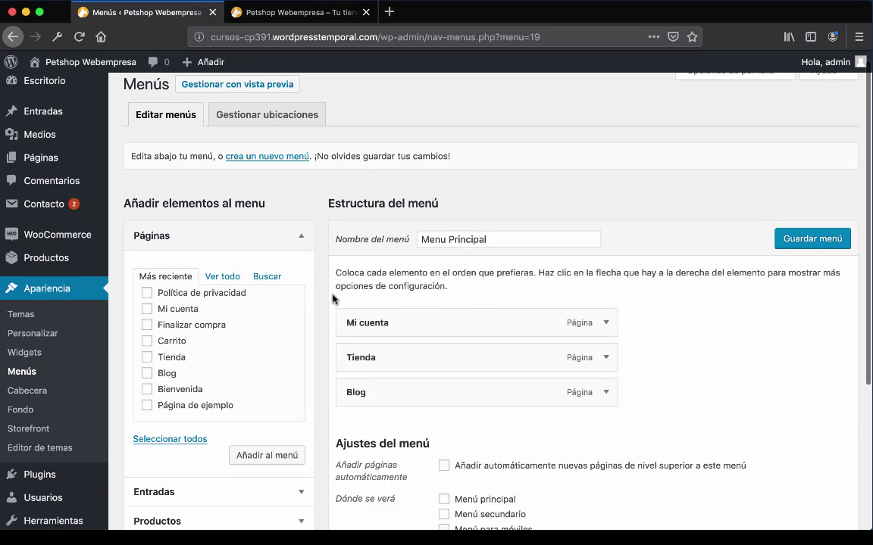
Open the custom link options for the menu and copy the address of the shop's home page
scroll(332, 299, down, 3)
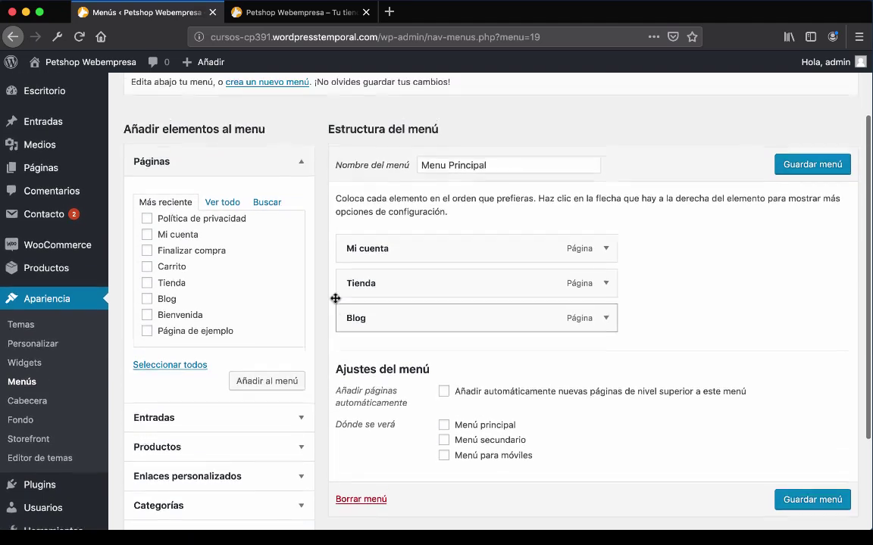
scroll(335, 298, down, 4)
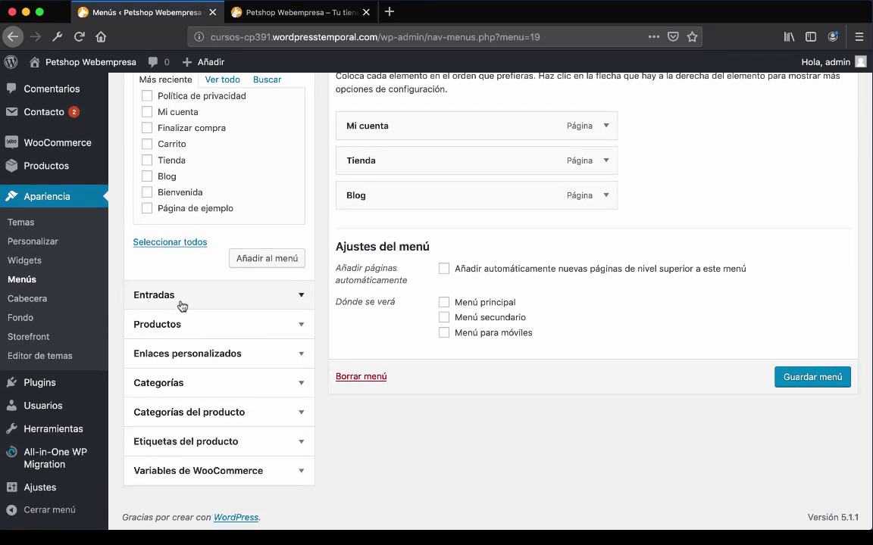
scroll(182, 306, up, 4)
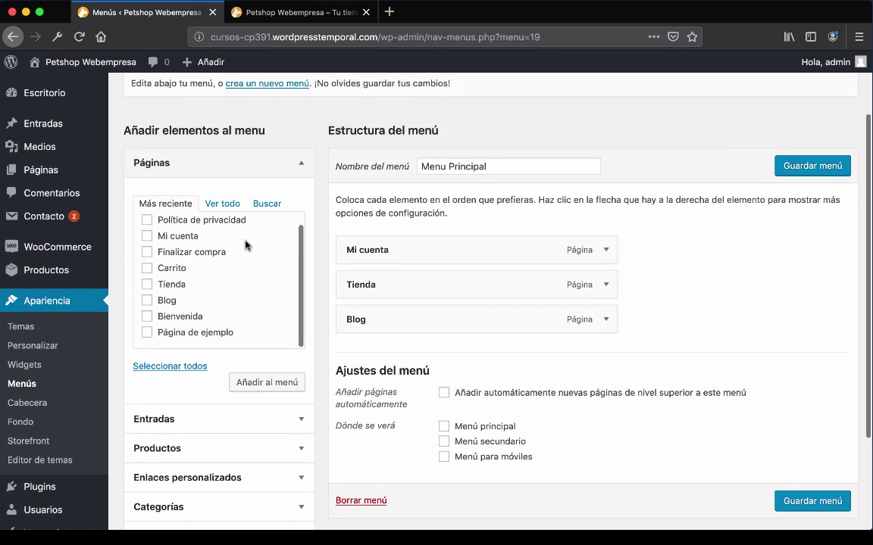
scroll(245, 245, down, 4)
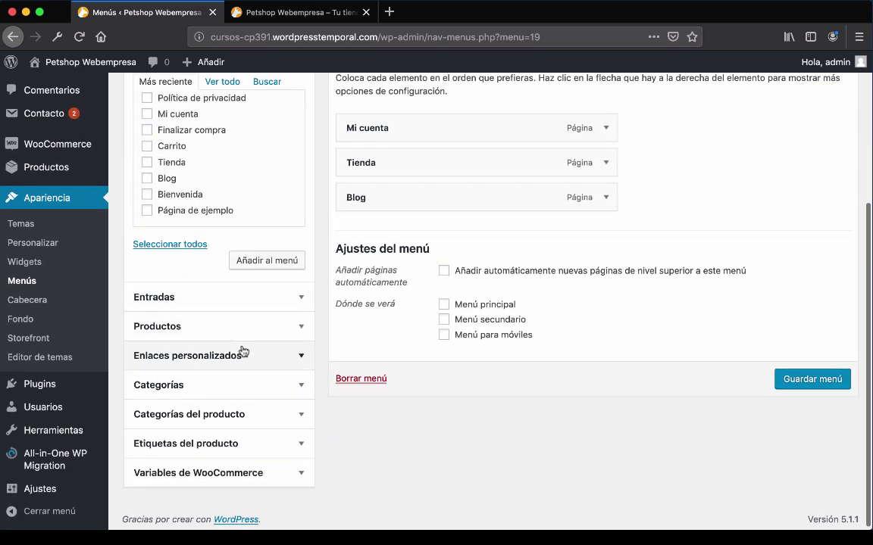
click(242, 351)
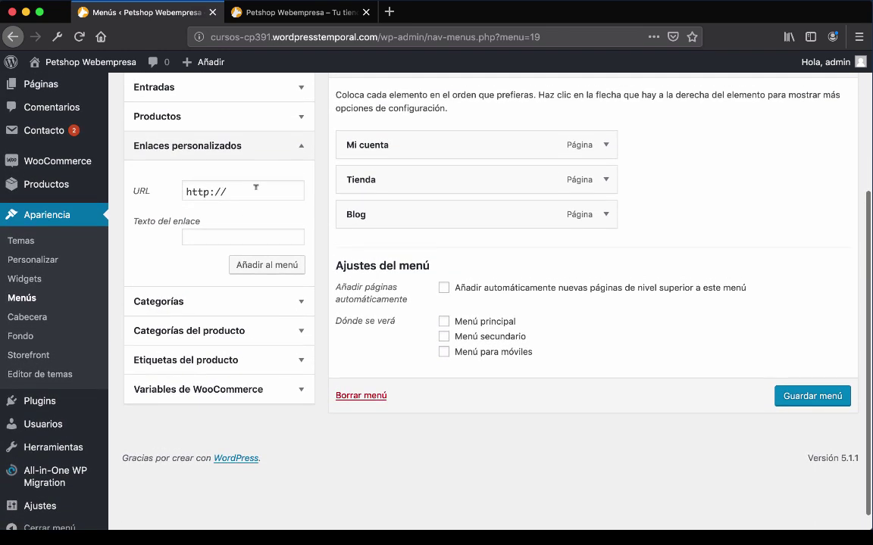
click(270, 20)
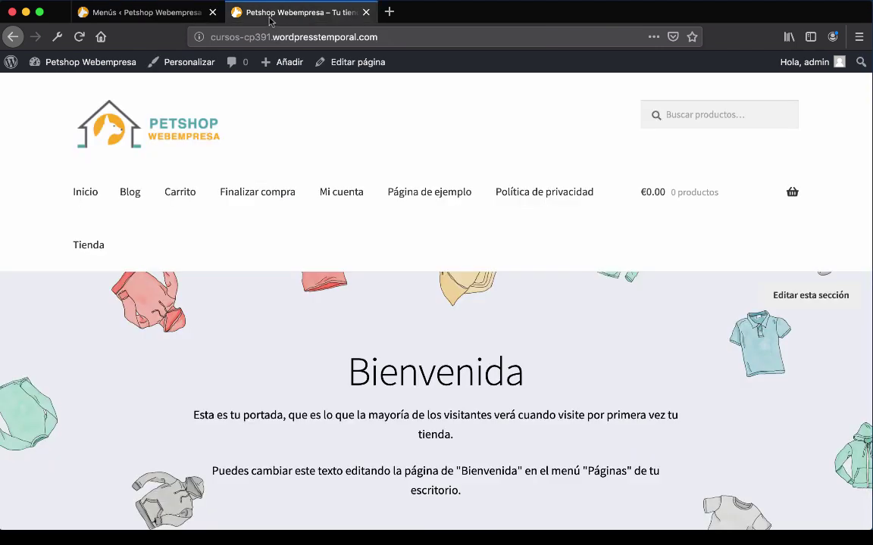
click(373, 34)
click(181, 13)
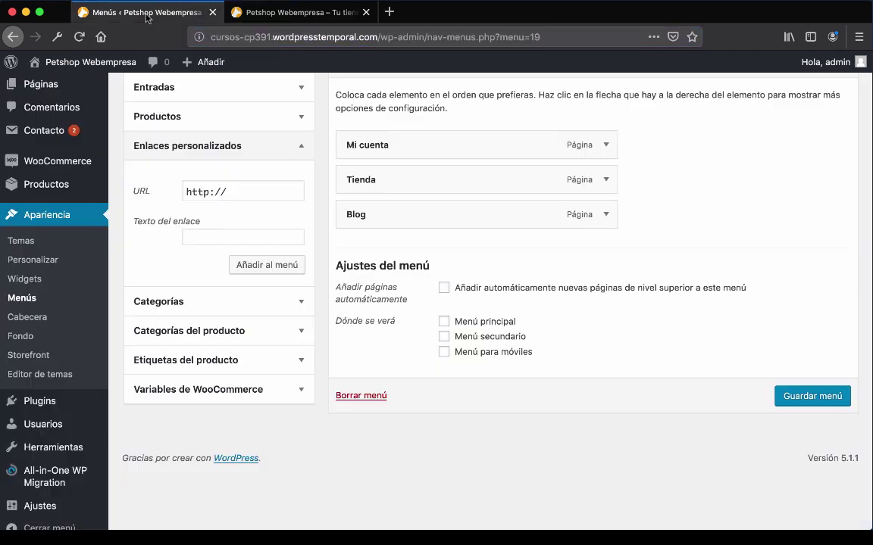
Add a custom link to the menu with the copied home page URL and the link text "Inicio"
click(237, 183)
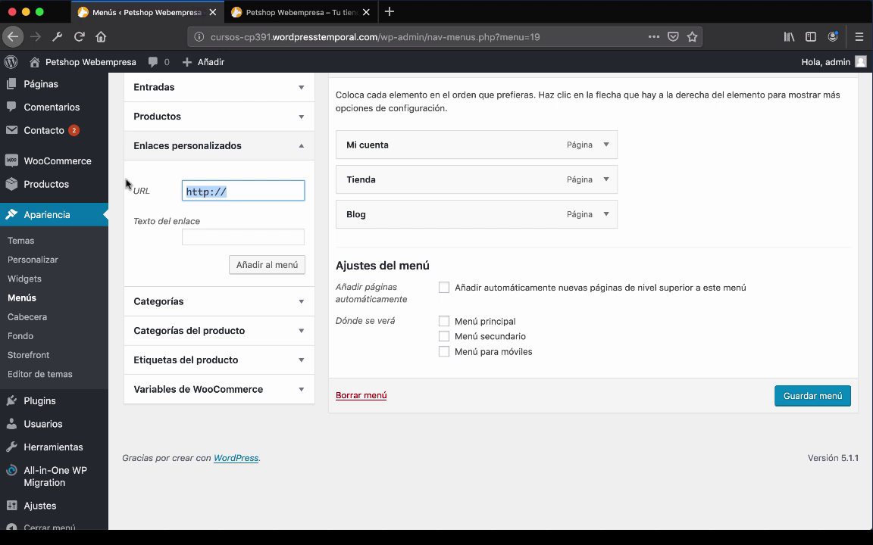
key(super+v)
click(206, 236)
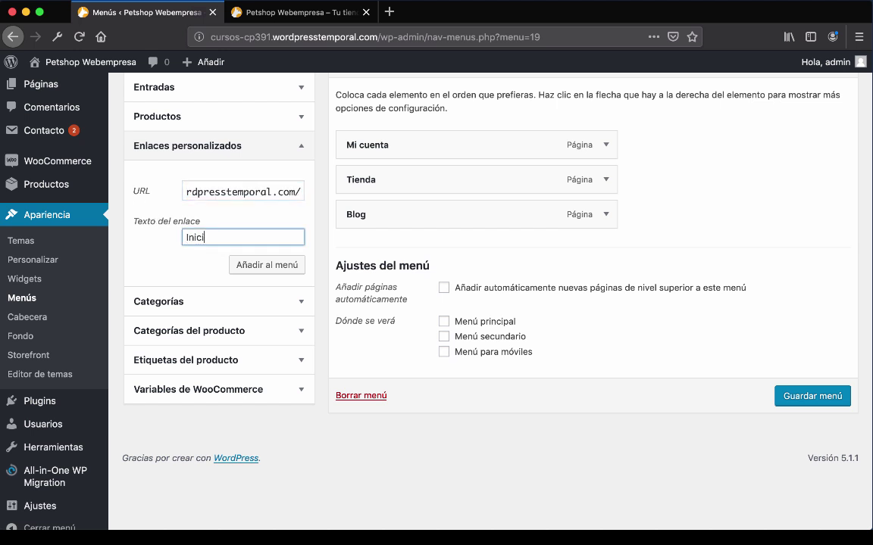
click(264, 271)
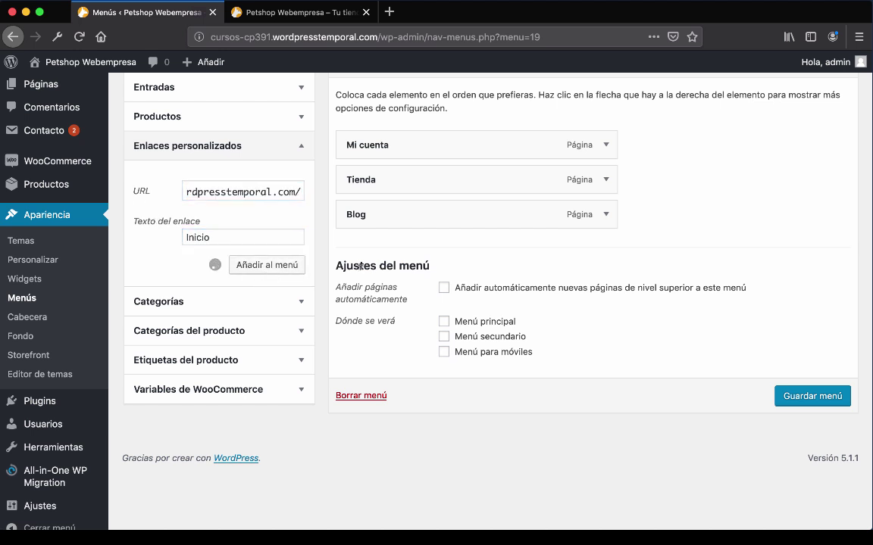
Reorder the menu items as Inicio, Tienda, Blog, Mi cuenta and save the menu
drag(394, 250, 409, 144)
scroll(469, 269, up, 3)
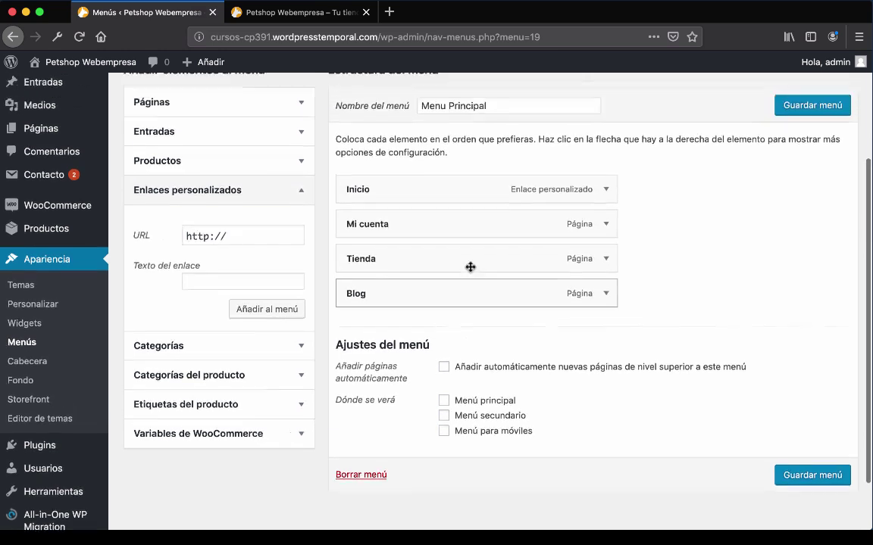
drag(403, 279, 395, 243)
drag(394, 326, 413, 292)
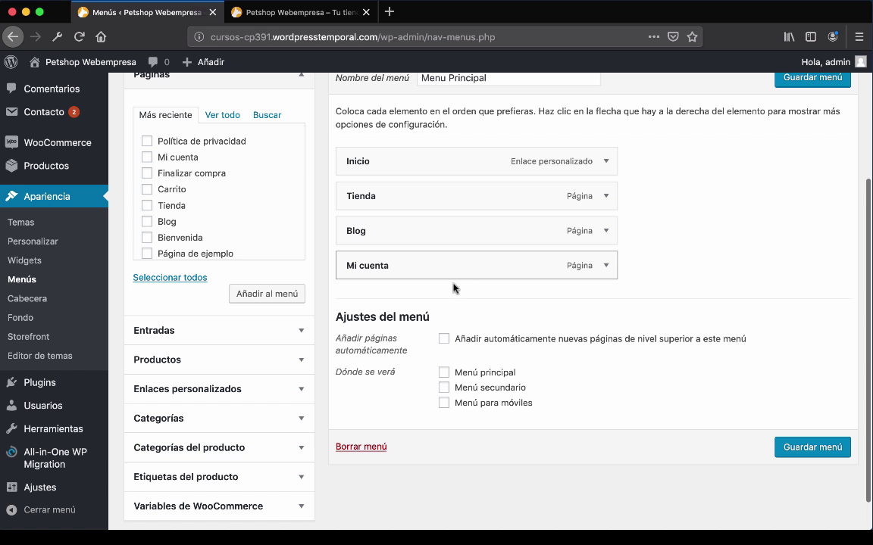
Go to the site's contact forms and open "Formulario de contacto 1" for editing
scroll(341, 273, up, 1)
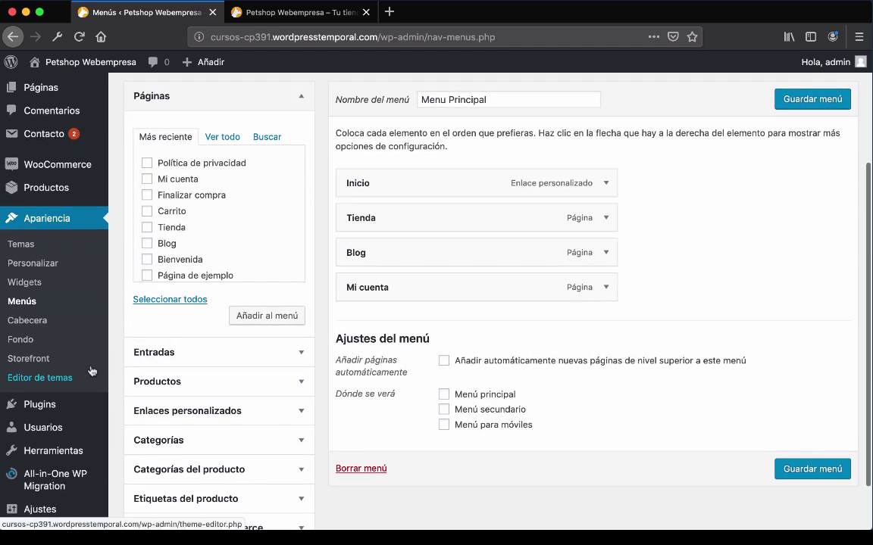
mouse_move(43, 134)
scroll(43, 134, up, 3)
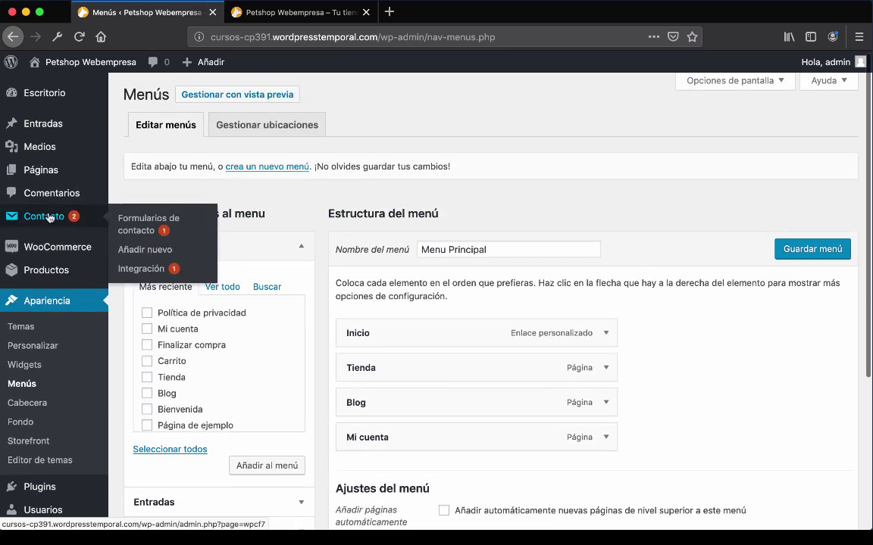
click(47, 217)
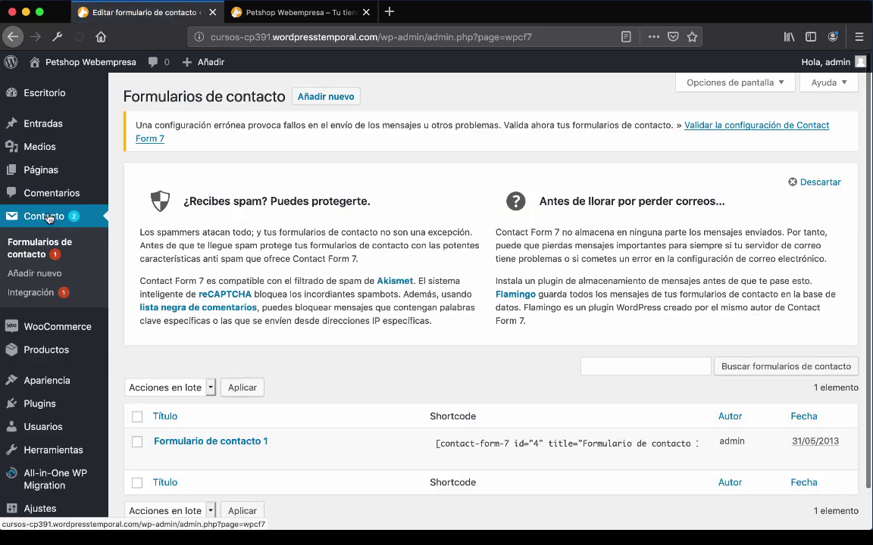
scroll(326, 214, down, 1)
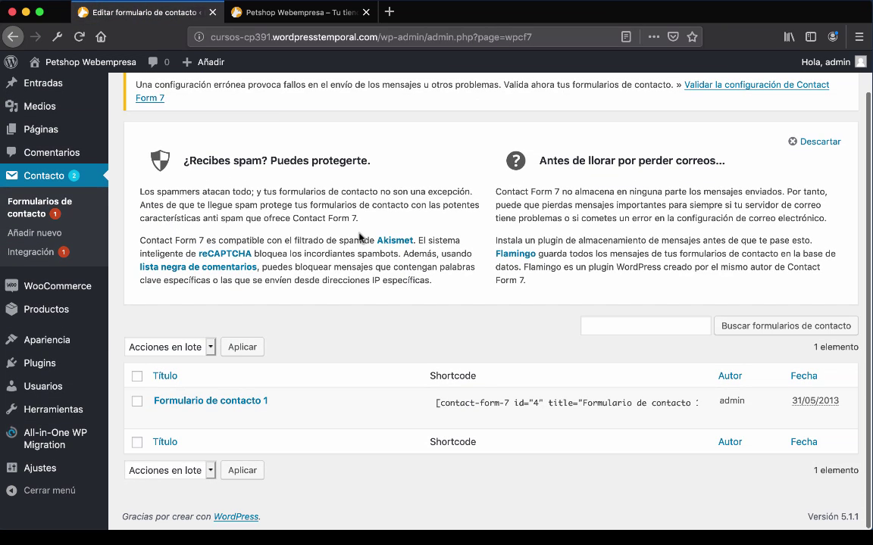
click(228, 401)
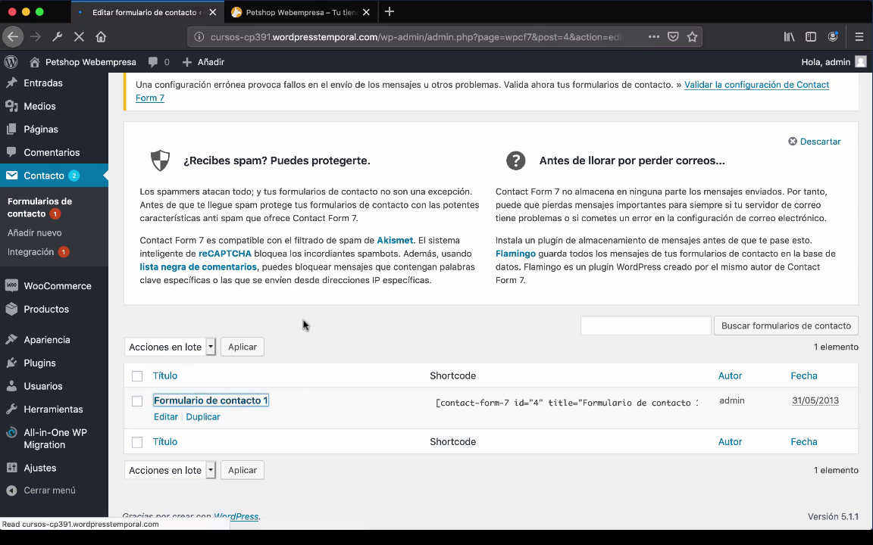
Copy the full shortcode of Formulario de contacto 1
scroll(319, 274, down, 5)
scroll(322, 275, up, 3)
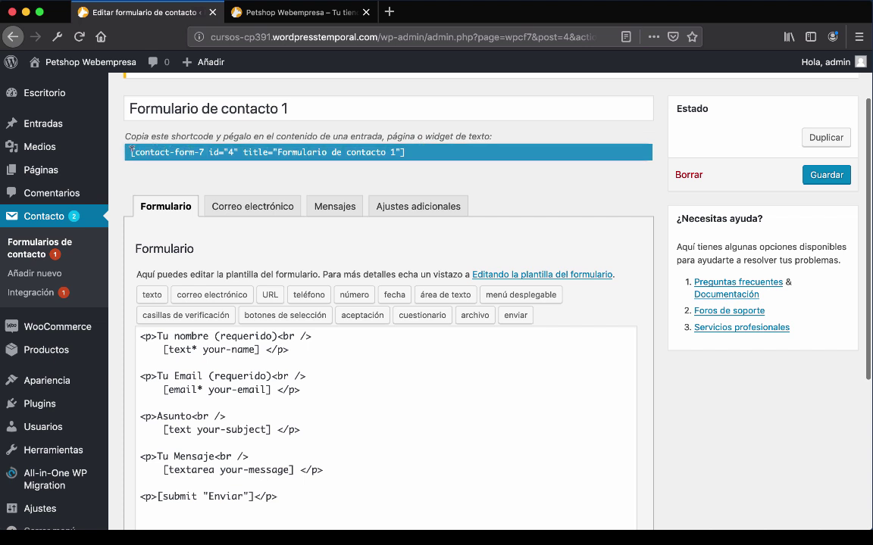
drag(129, 151, 405, 152)
key(super+c)
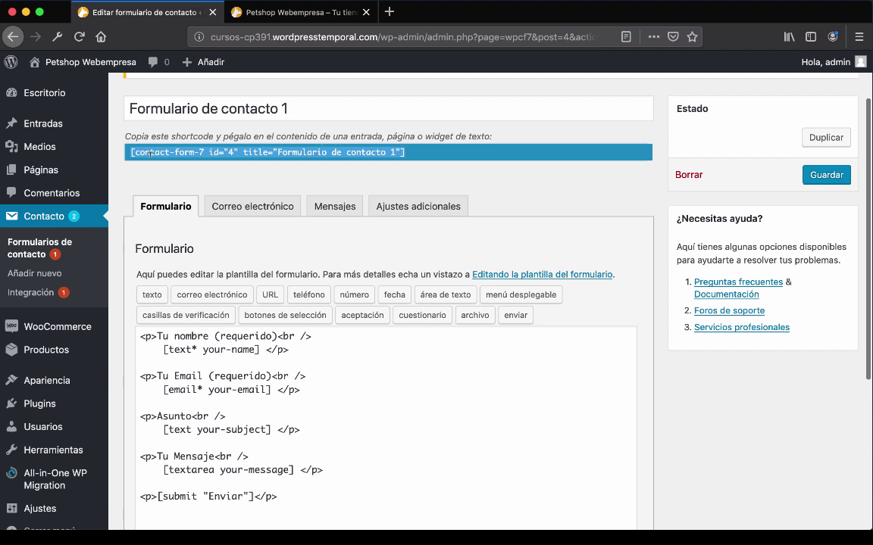
Add a new page and title it "Contacto"
mouse_move(74, 170)
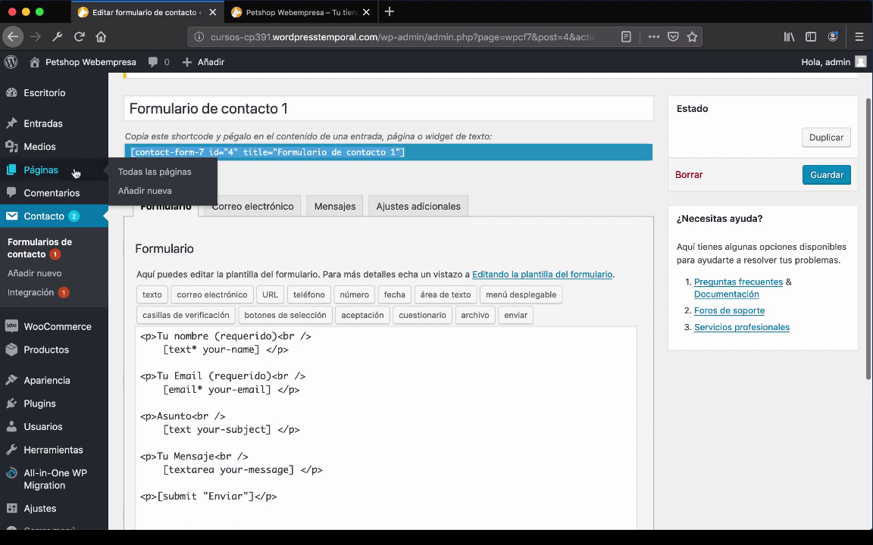
click(152, 193)
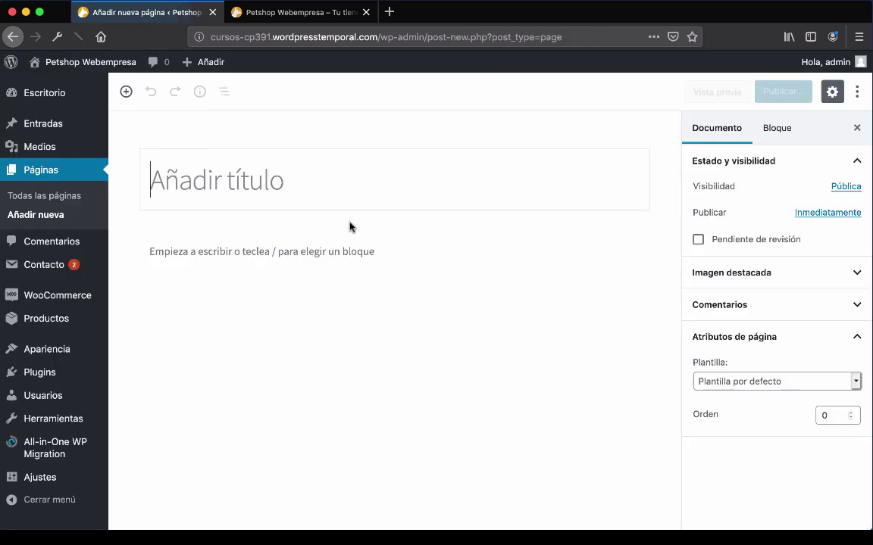
click(293, 189)
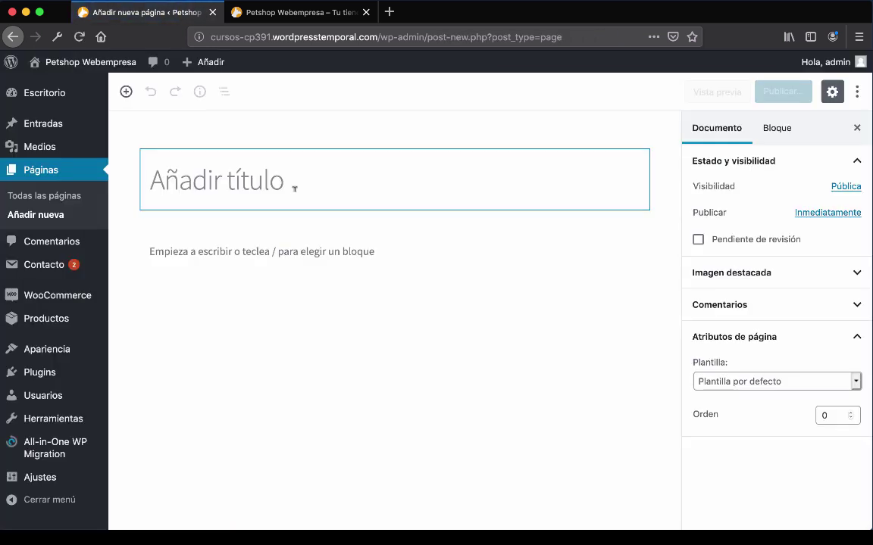
text(Contacto)
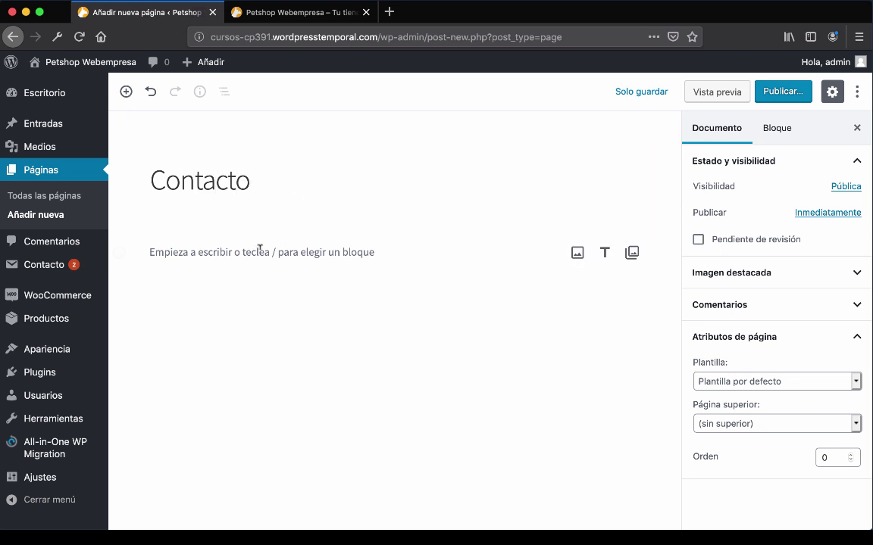
Insert a Shortcode block in the Contacto page and paste the copied Formulario de contacto 1 shortcode into it
click(260, 250)
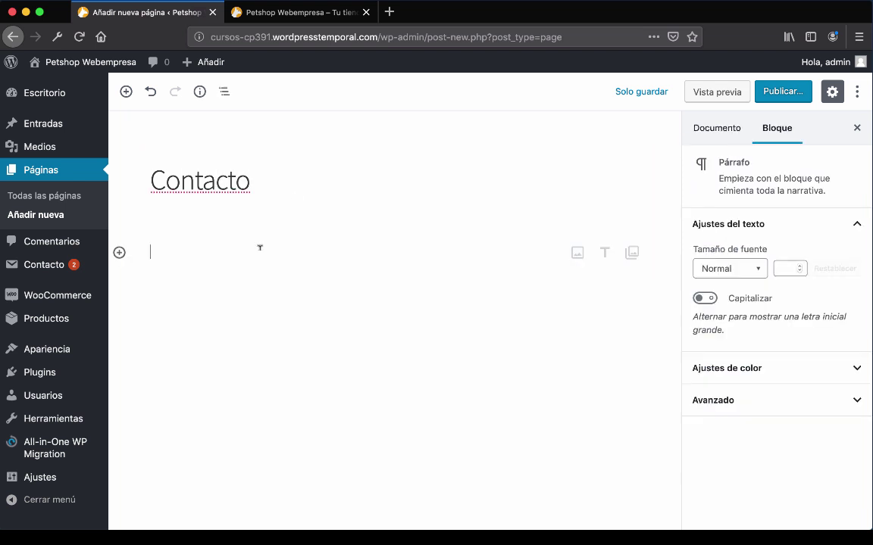
click(125, 91)
text(sho)
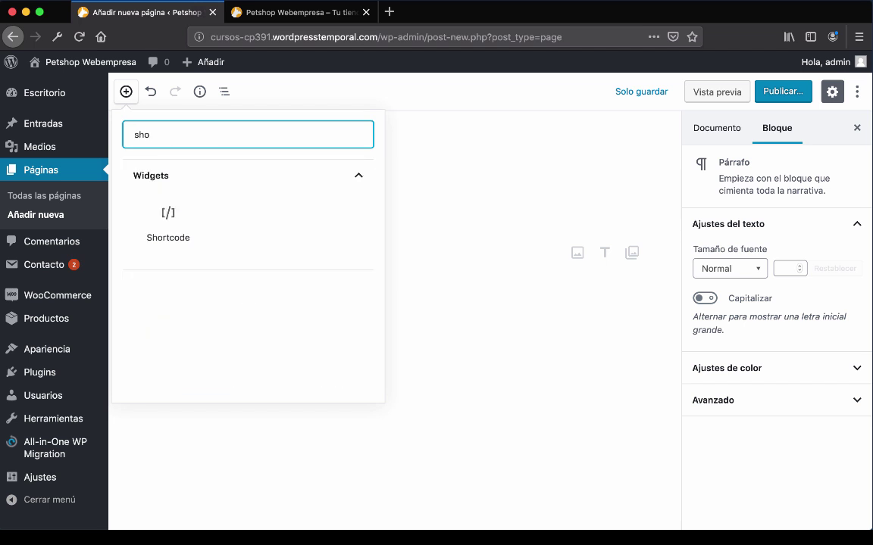
click(168, 212)
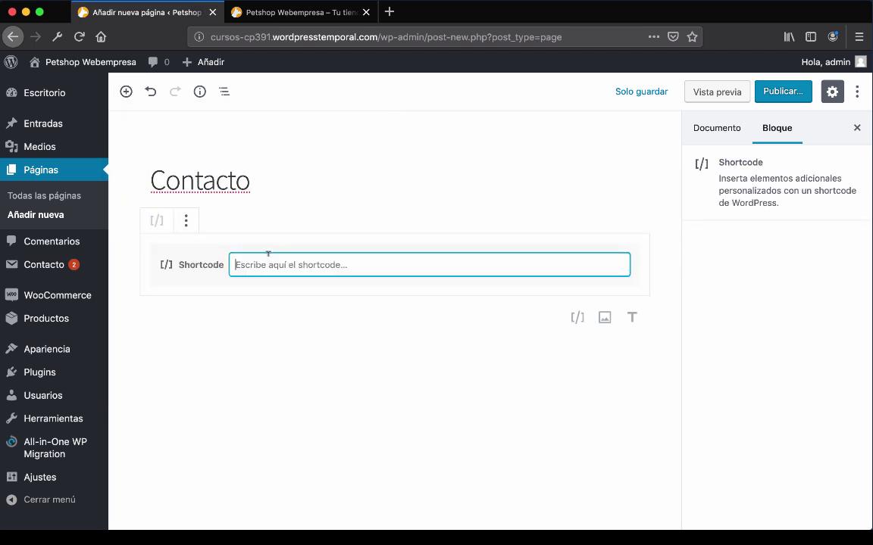
key(super+v)
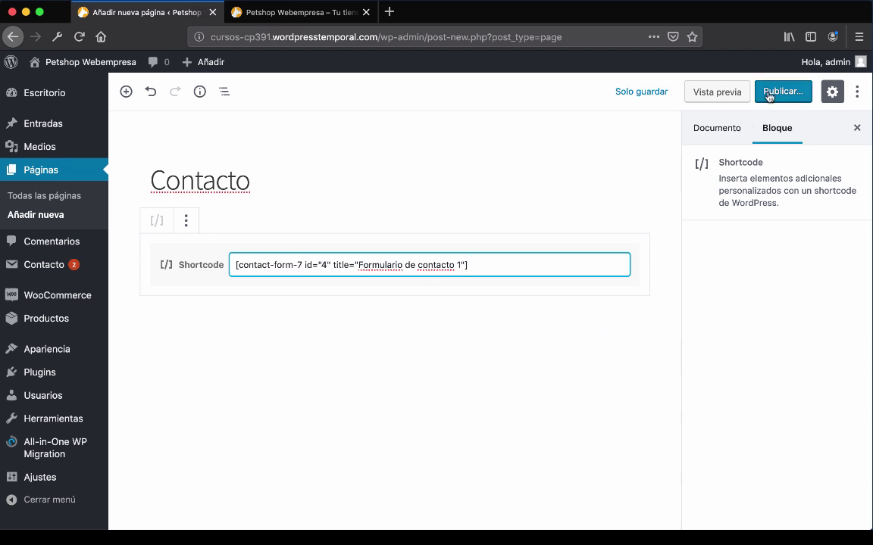
Preview the Contacto page and look over the contact form's fields
click(727, 91)
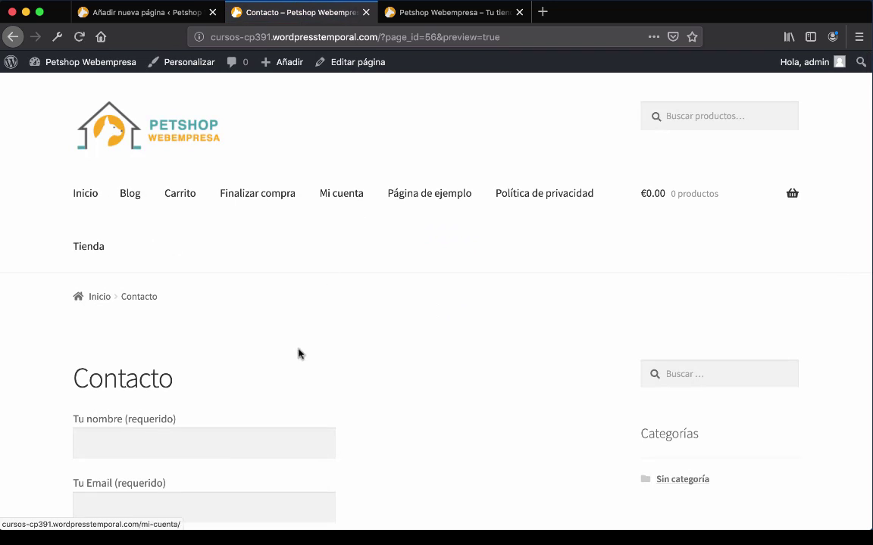
scroll(299, 352, down, 3)
scroll(299, 352, down, 3)
scroll(263, 236, up, 5)
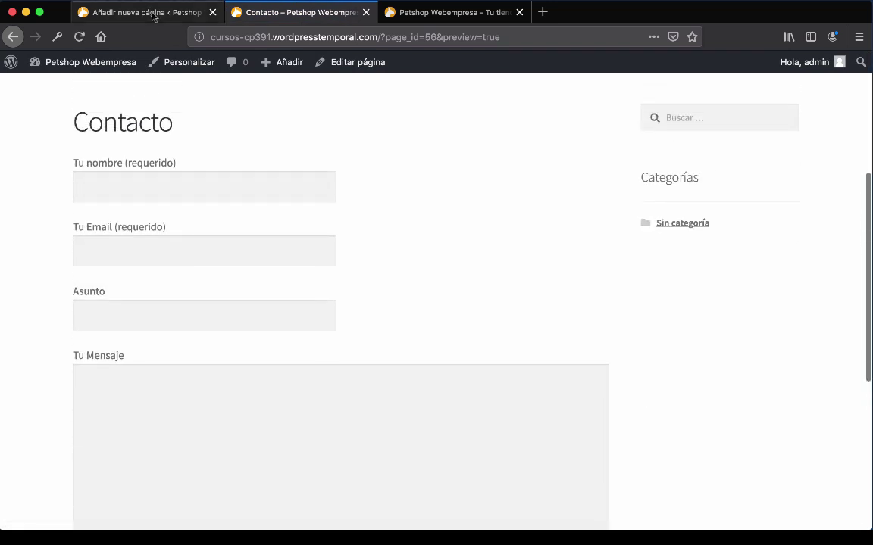
Return to the page editor and publish the Contacto page
click(151, 13)
click(782, 93)
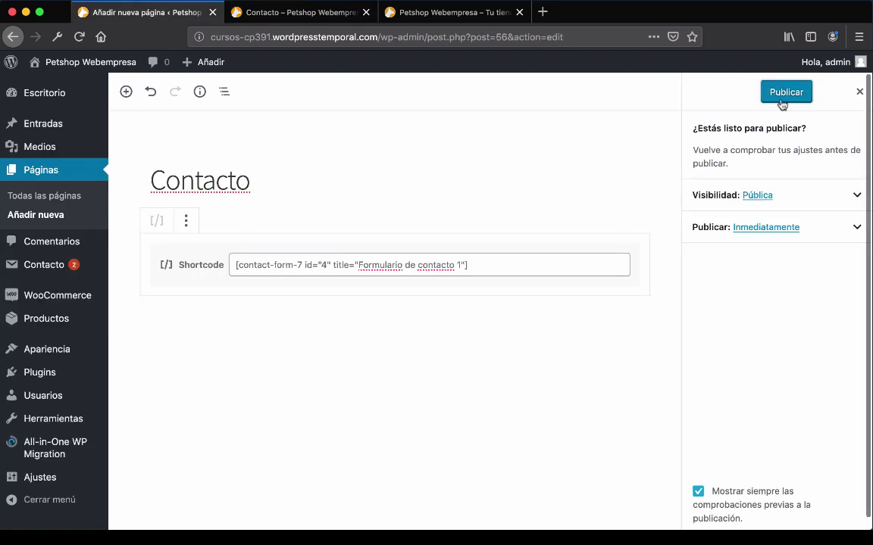
click(780, 97)
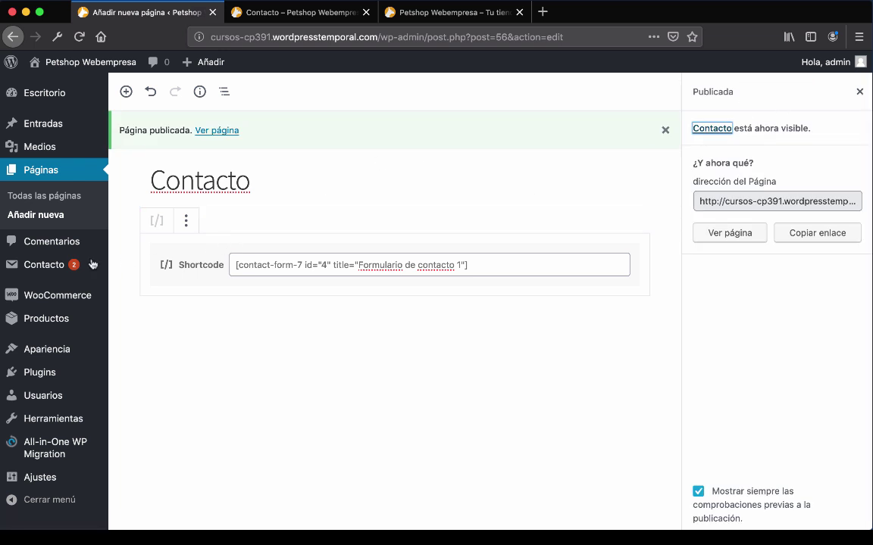
Go to the site's menus, add the Contacto page to Menu Principal and save the menu
mouse_move(53, 315)
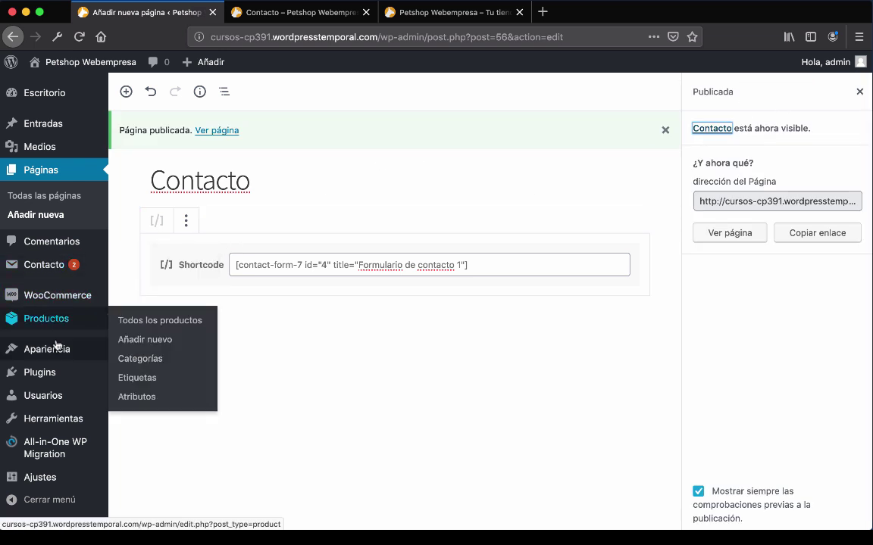
mouse_move(66, 352)
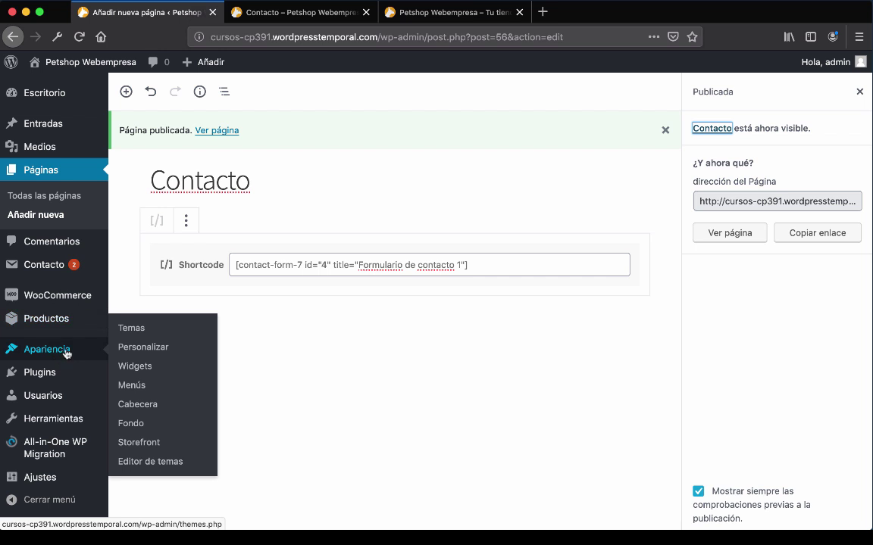
click(155, 389)
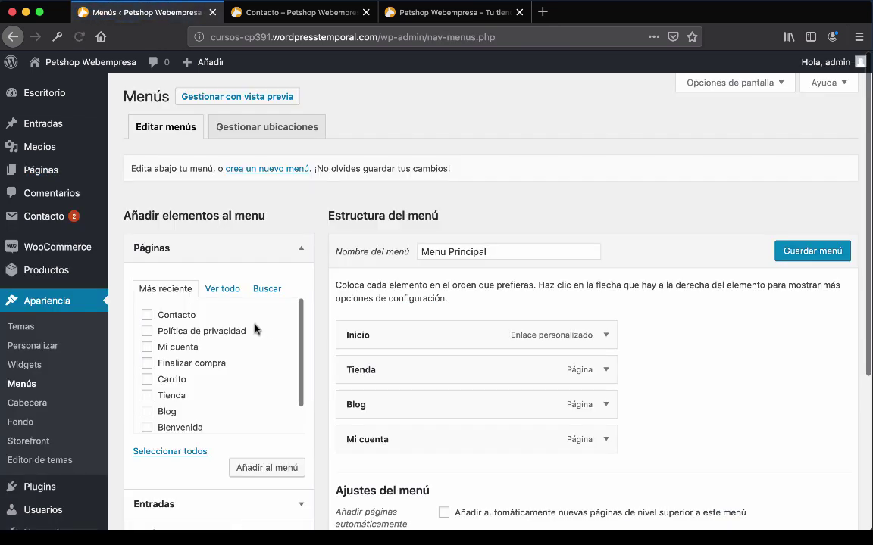
click(147, 314)
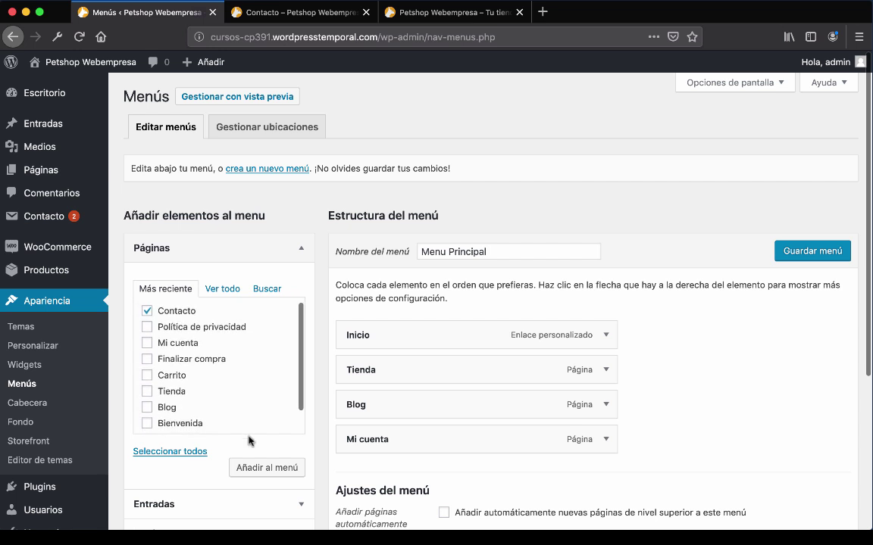
click(253, 467)
scroll(453, 356, down, 1)
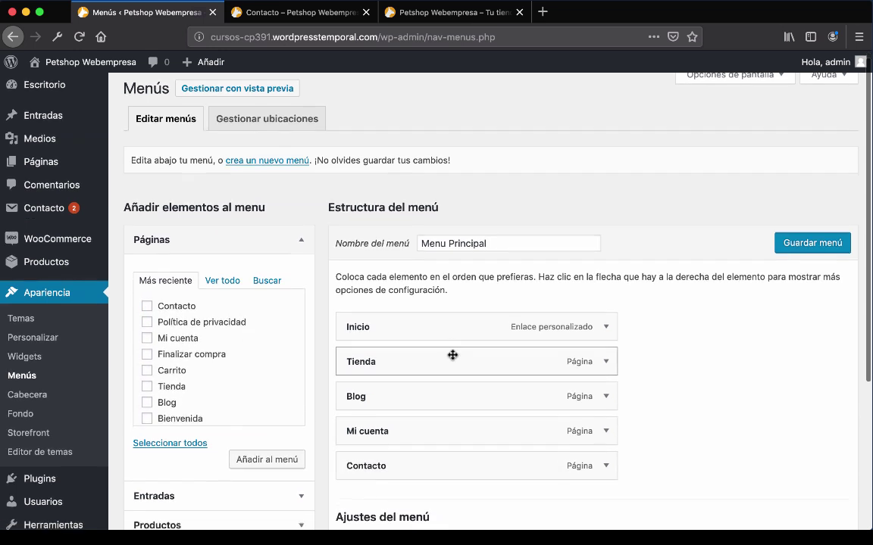
click(807, 232)
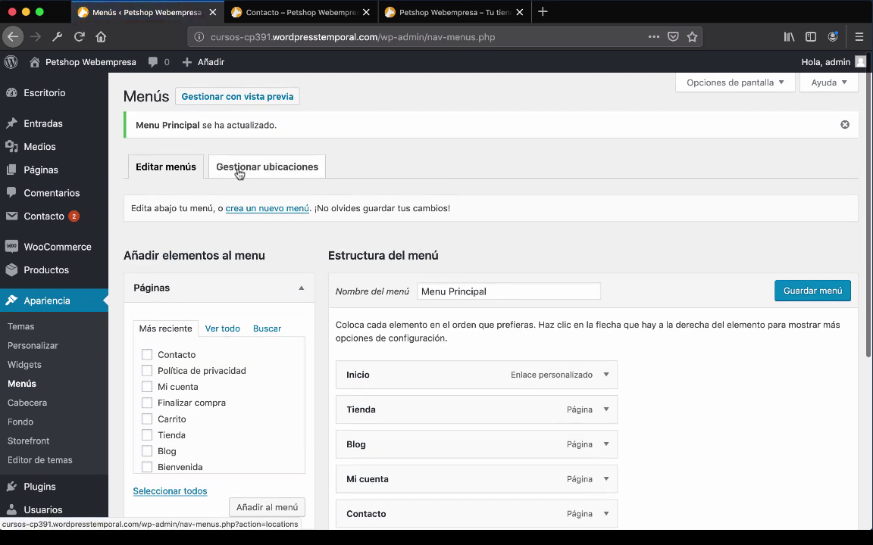
Assign Menu Principal to the theme's "Menú principal" location and save the changes
scroll(255, 173, down, 5)
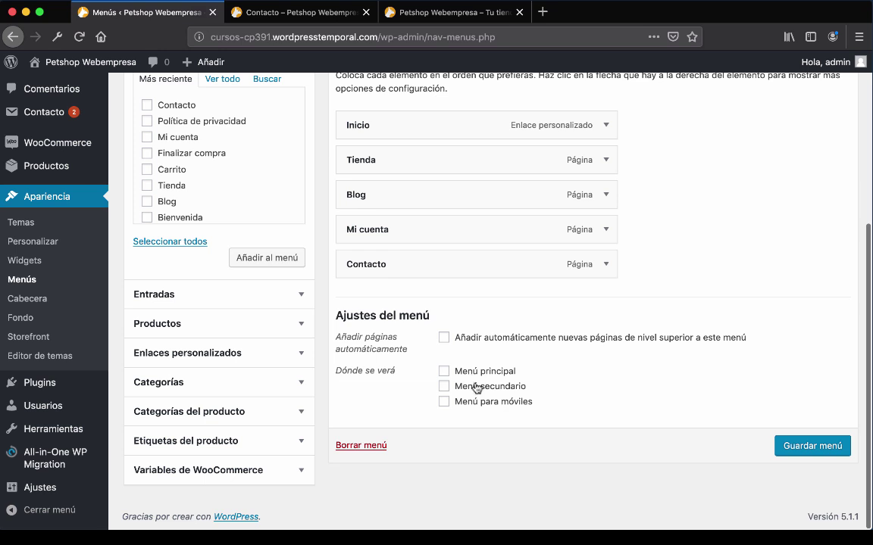
scroll(475, 359, up, 5)
click(276, 167)
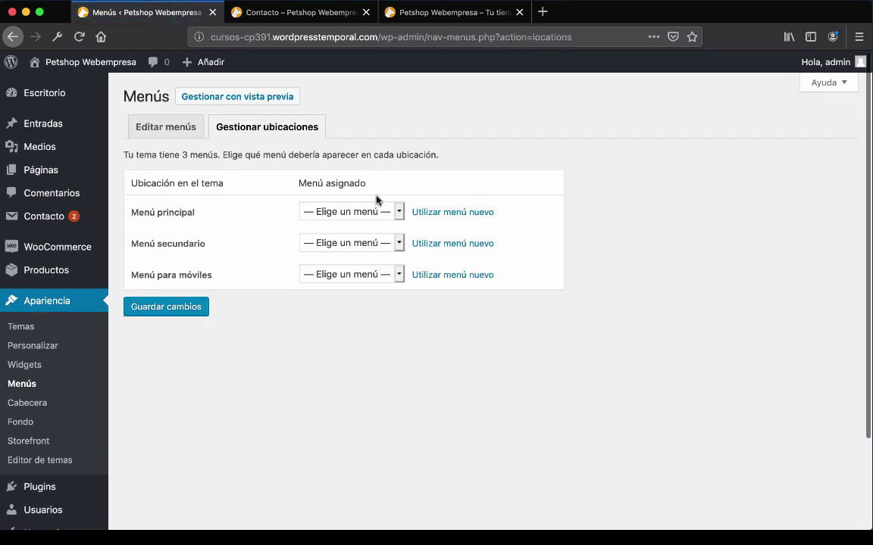
click(364, 214)
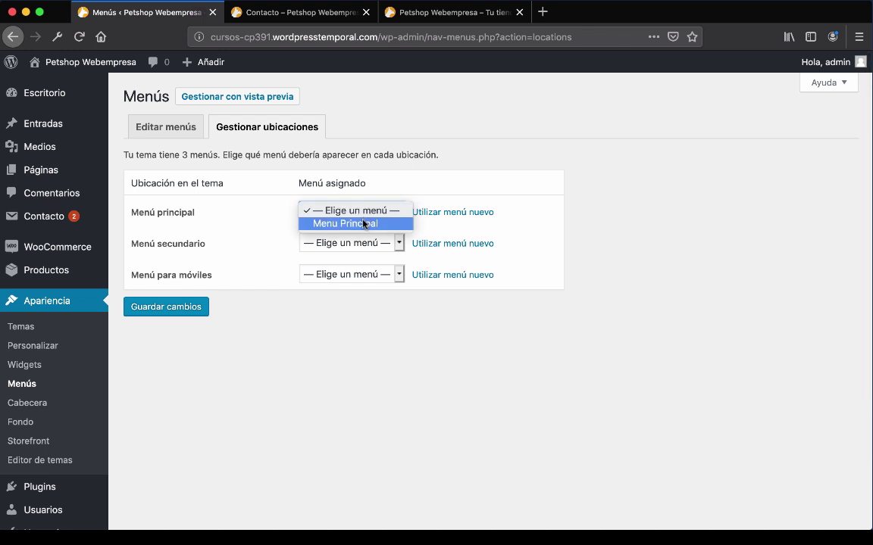
click(364, 224)
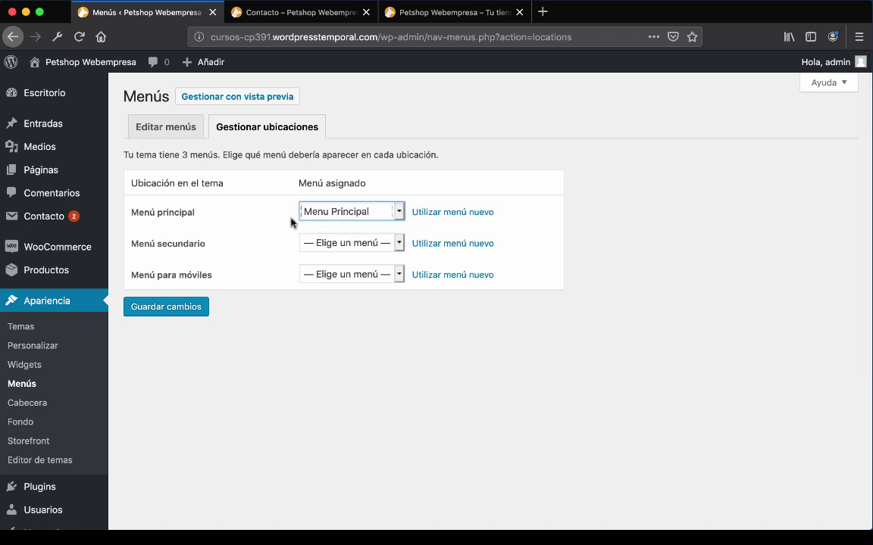
click(191, 307)
Check the navigation menu on the shop's home page, close the redundant site tab and return to the menu locations
click(273, 12)
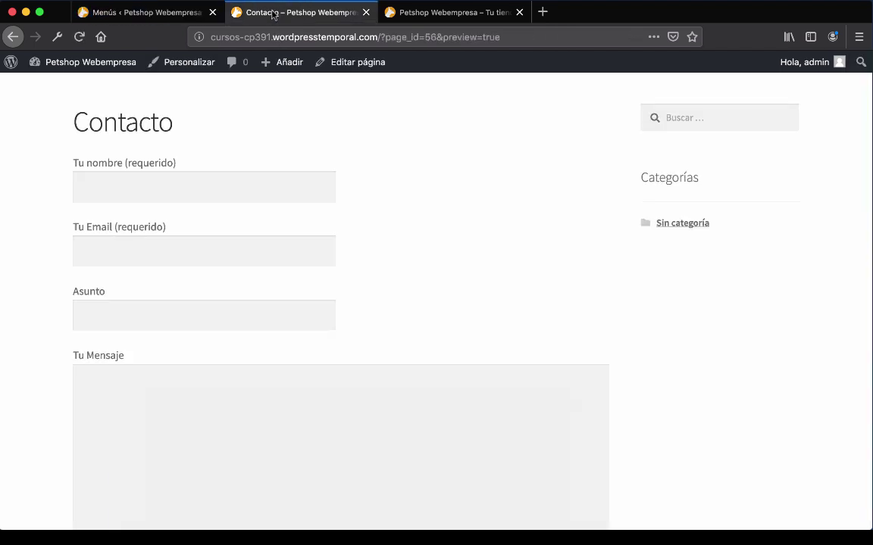
click(204, 143)
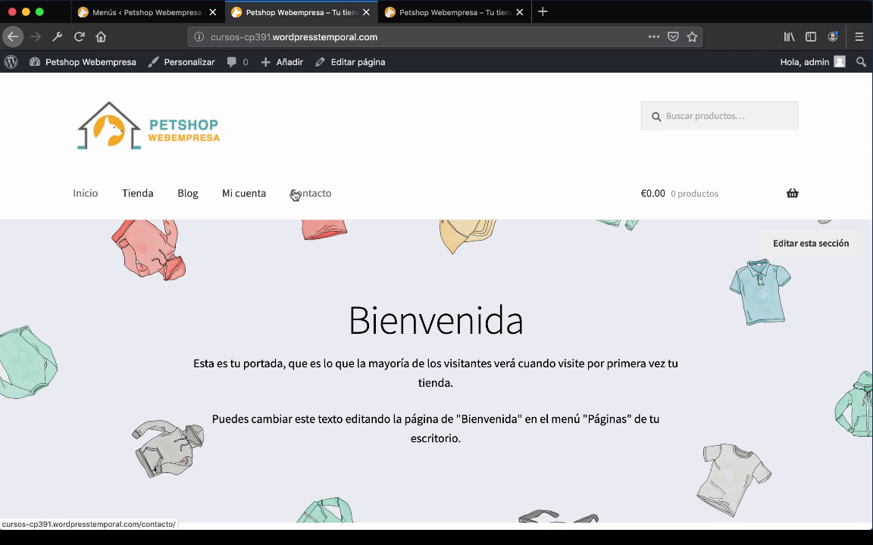
key(super+w)
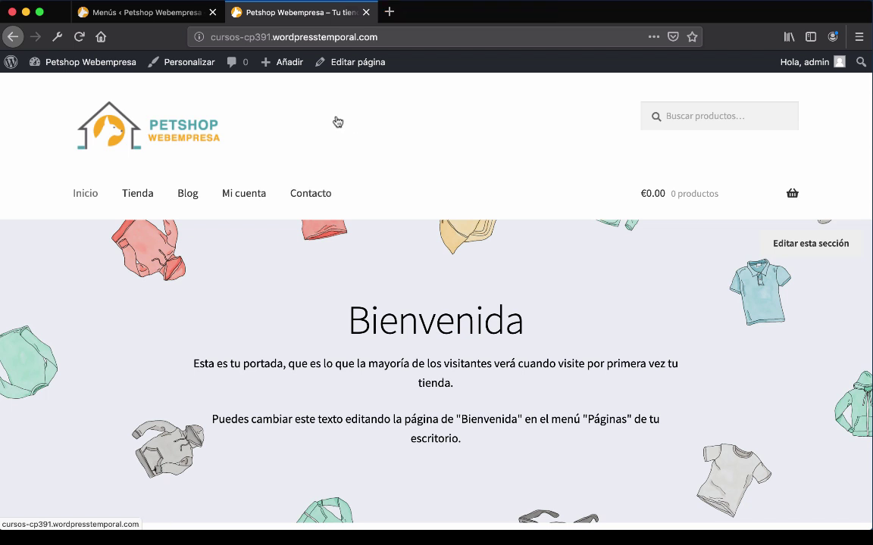
click(164, 14)
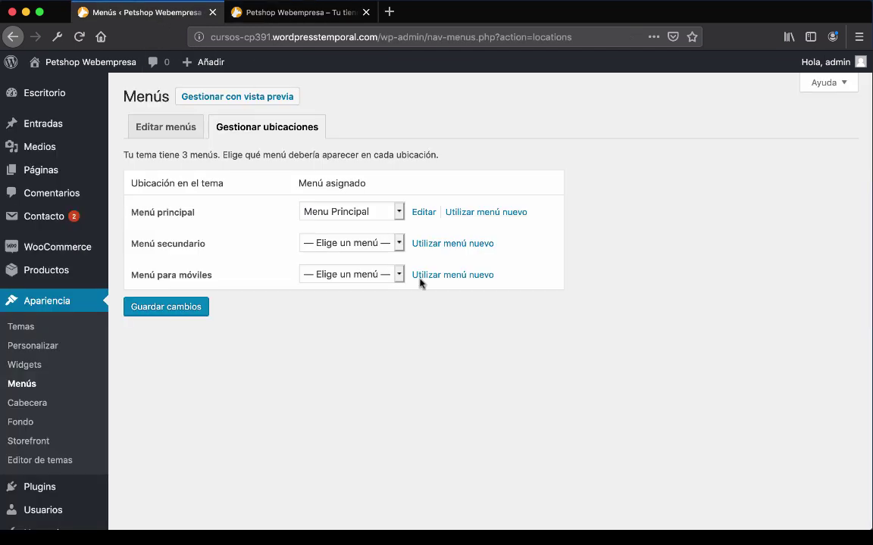
scroll(413, 315, down, 1)
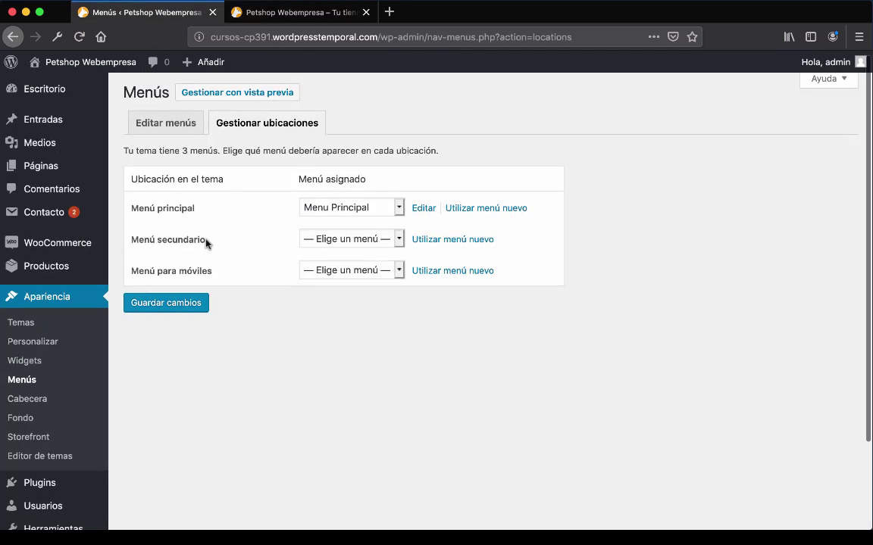
drag(220, 243, 101, 249)
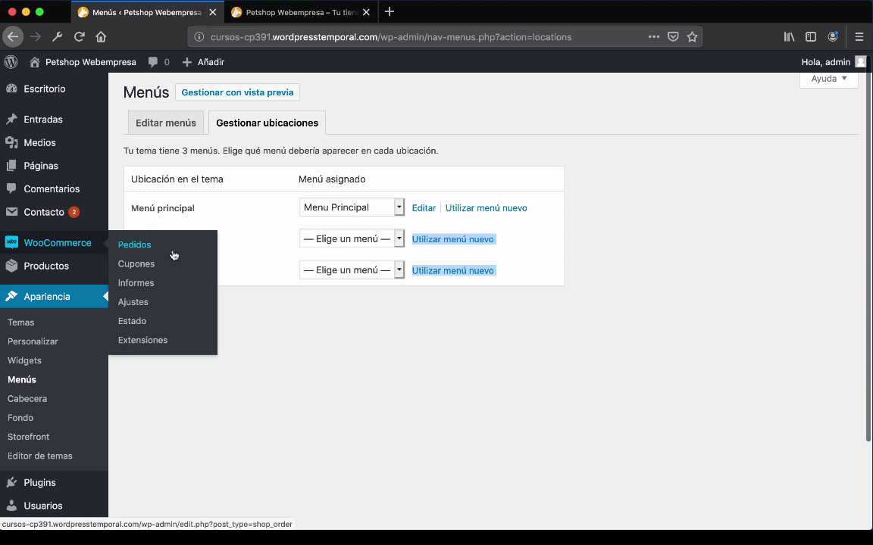
click(263, 330)
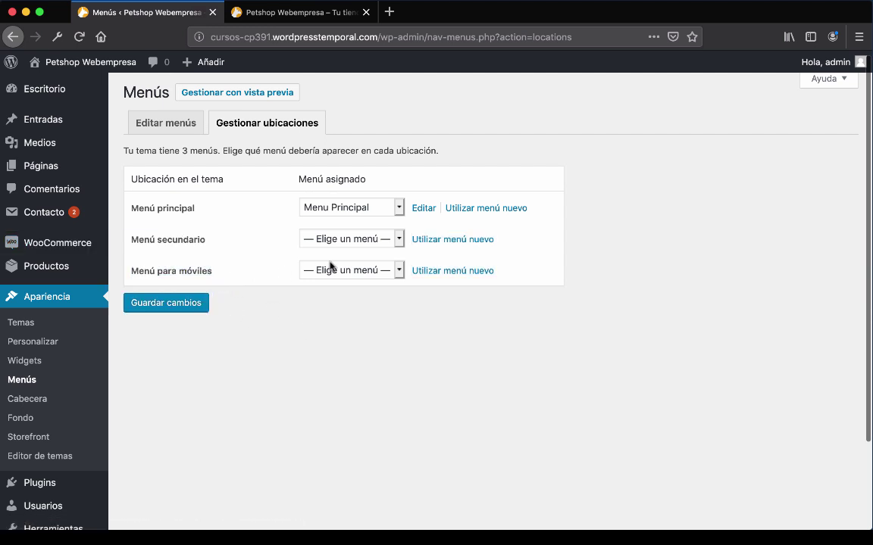
Return to menu editing and create a new menu named "Menu Secundario"
click(138, 123)
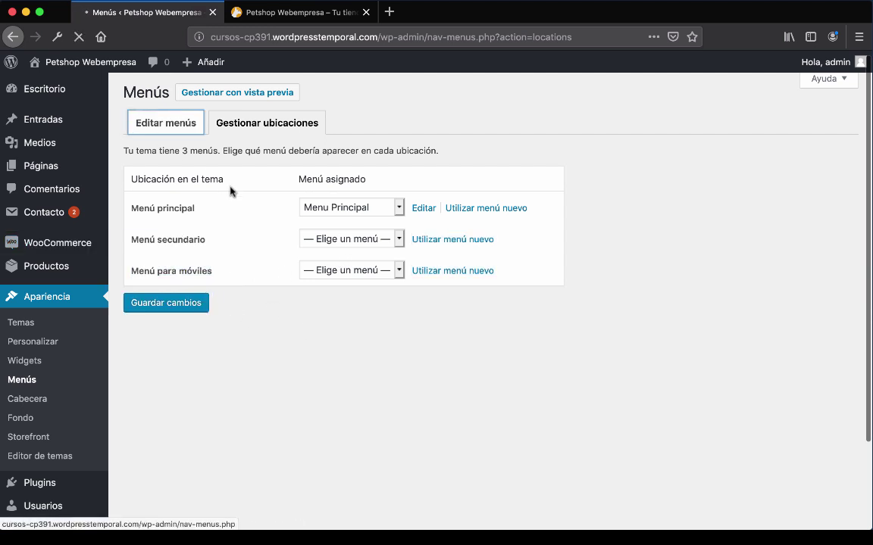
scroll(343, 235, down, 2)
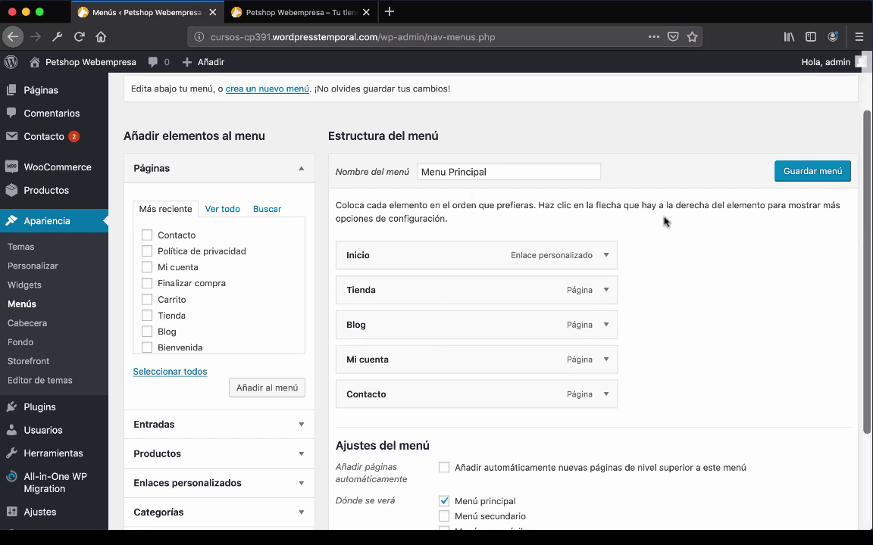
scroll(629, 220, up, 1)
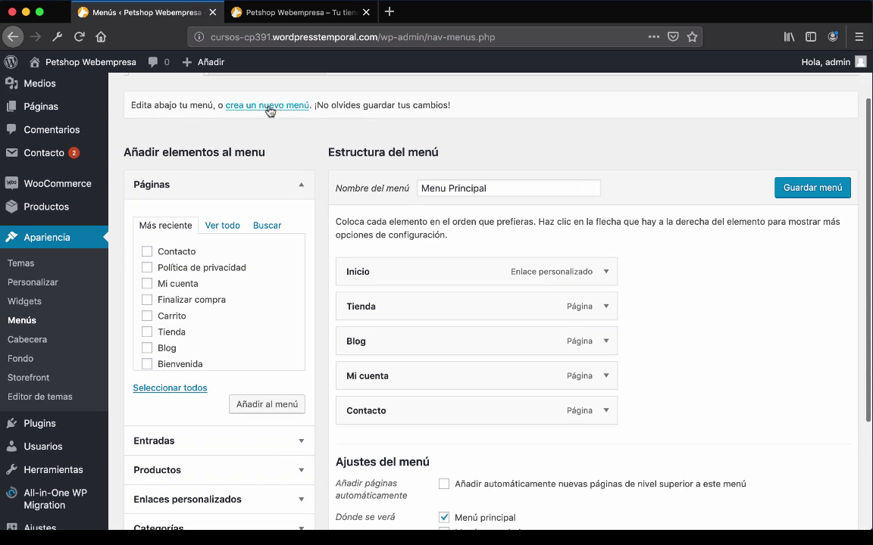
click(269, 109)
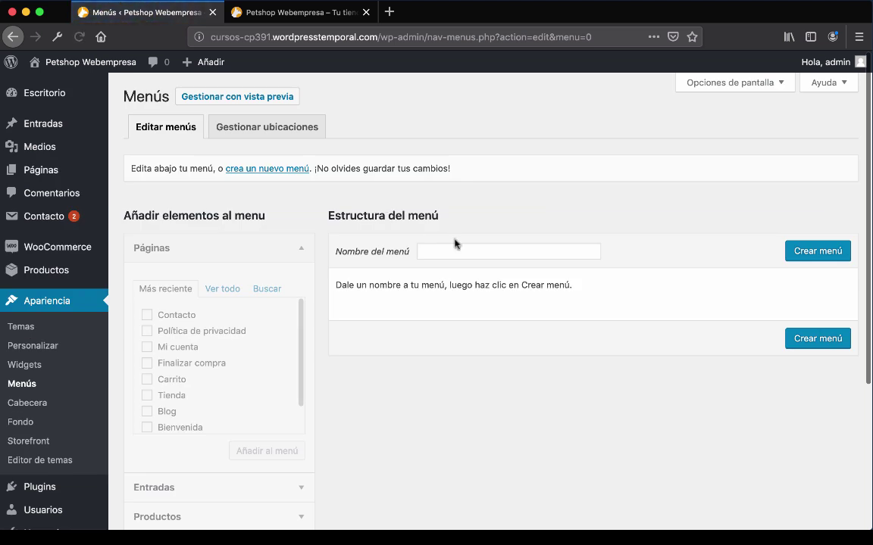
click(452, 244)
text(Men)
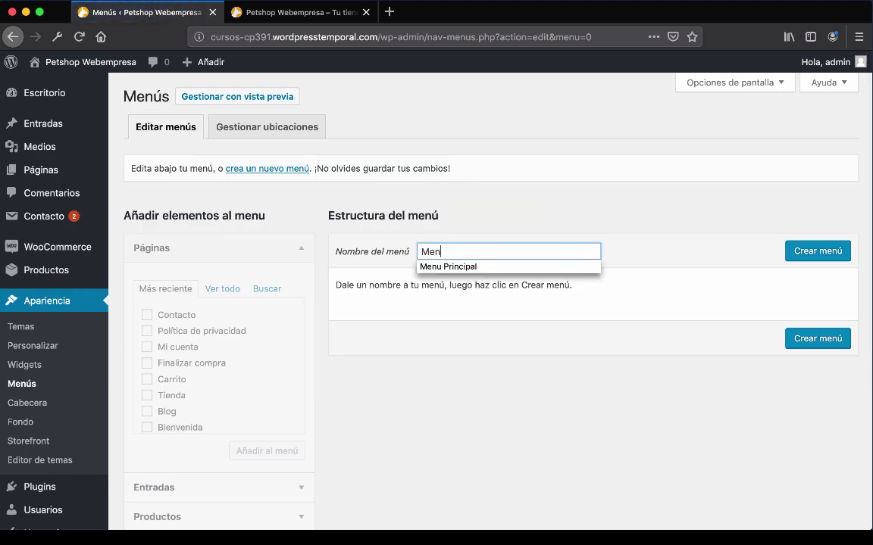
text(u Secundario)
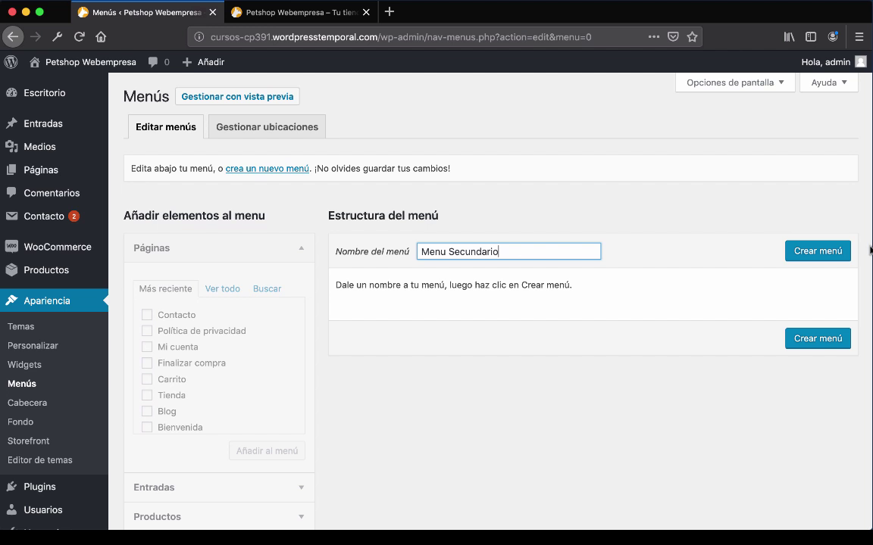
click(792, 253)
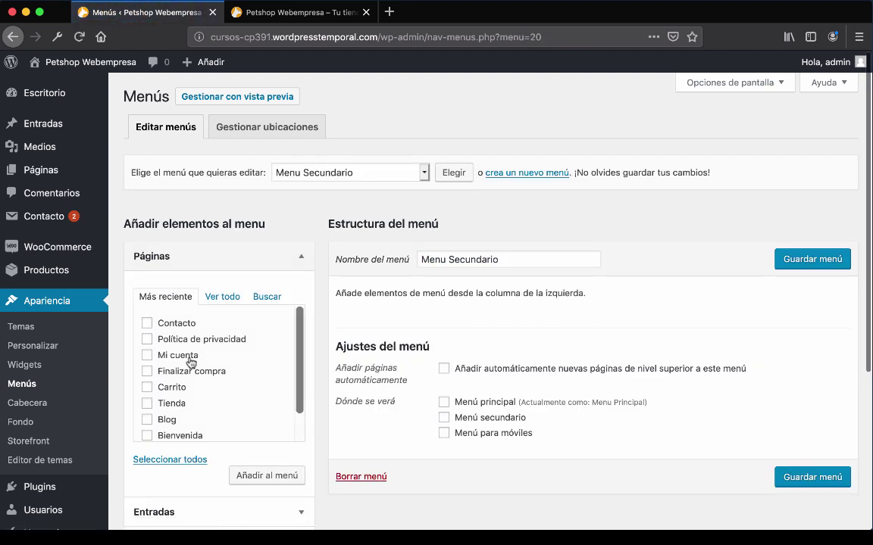
Add the Mi cuenta and Política de privacidad pages to Menu Secundario and save the menu
click(279, 476)
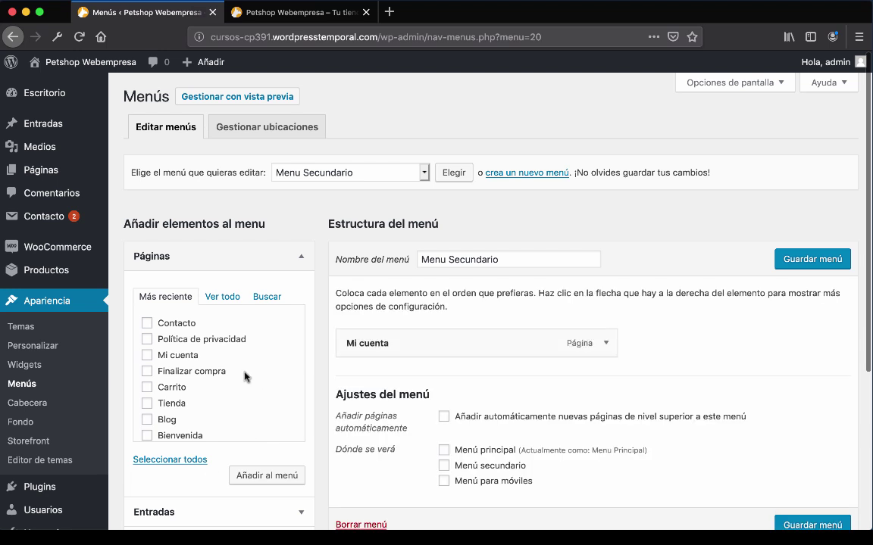
scroll(217, 378, down, 3)
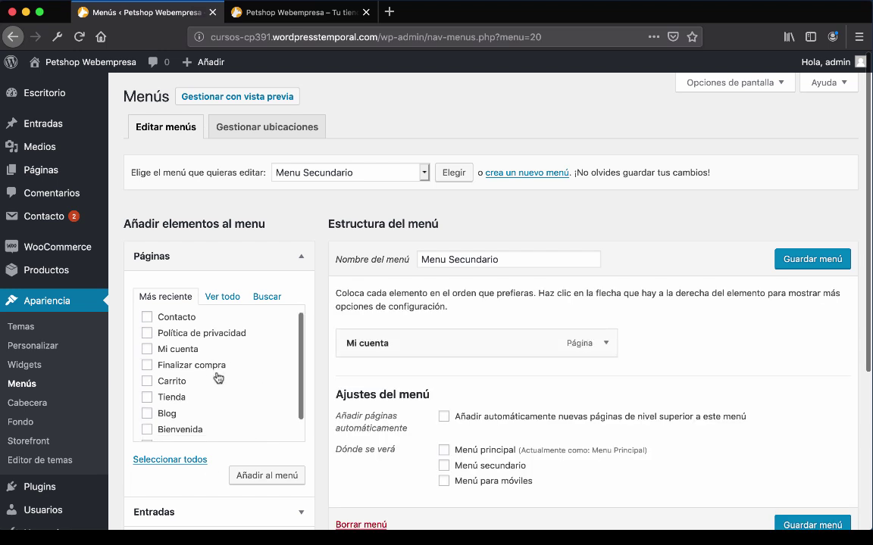
scroll(218, 377, up, 2)
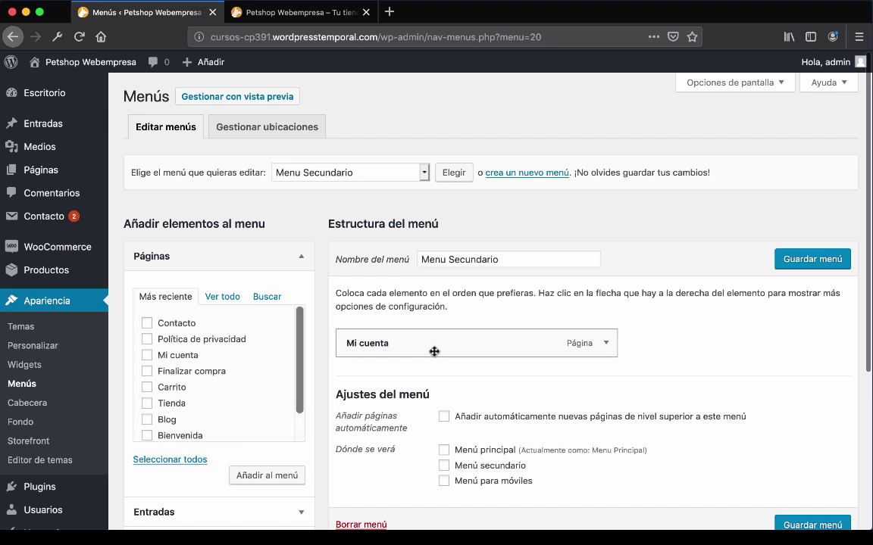
click(256, 475)
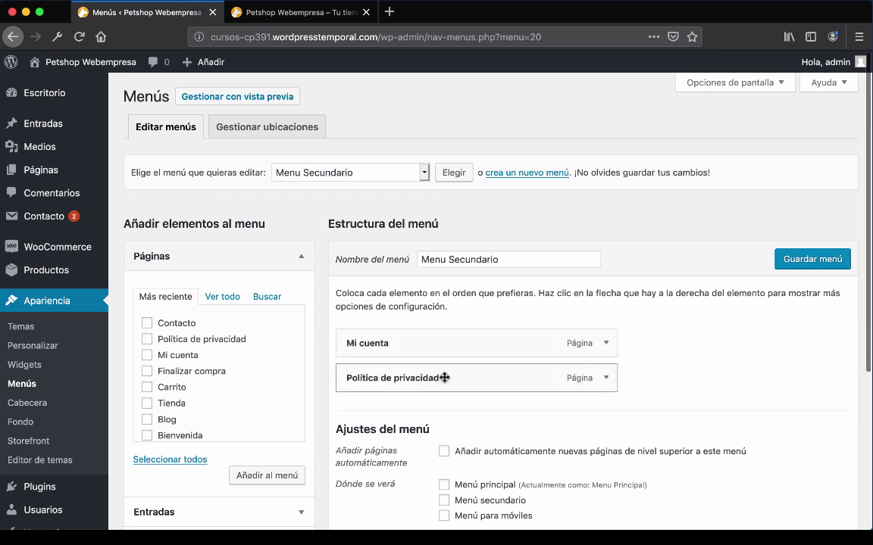
click(837, 262)
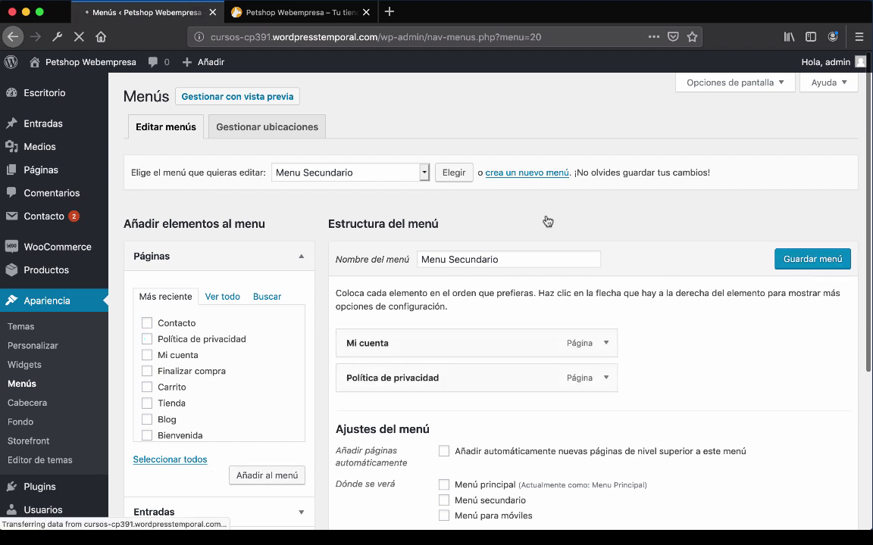
Assign Menu Secundario to the theme's "Menú secundario" location, save the menu and check it on the shop's home page
scroll(563, 228, down, 3)
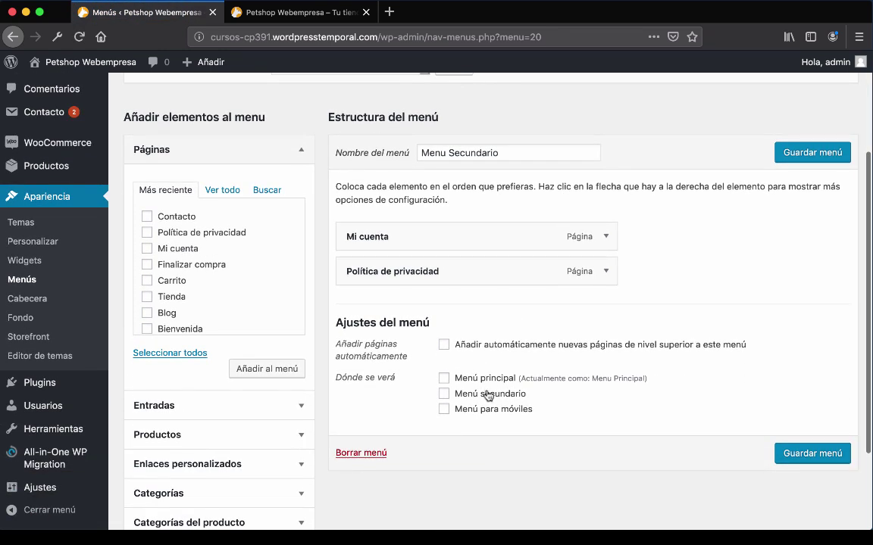
click(443, 395)
click(814, 457)
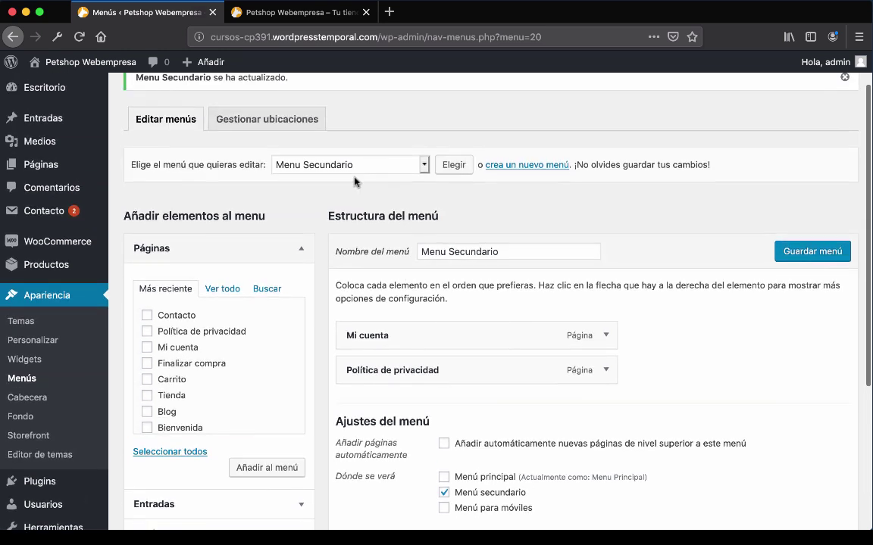
click(274, 128)
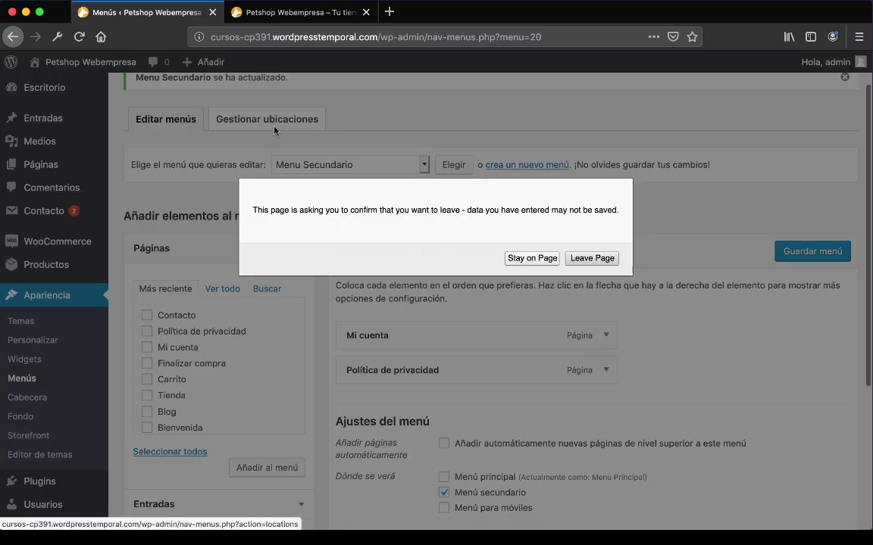
click(534, 260)
scroll(538, 334, down, 4)
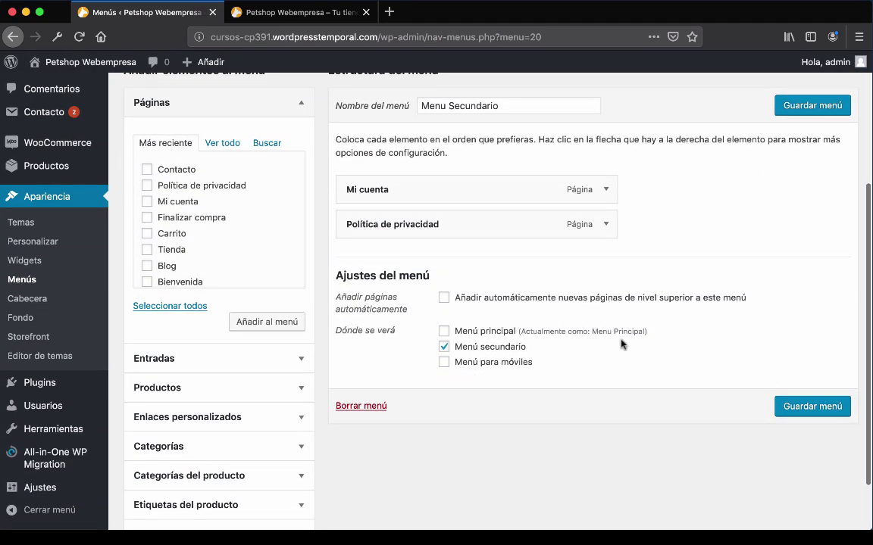
click(809, 404)
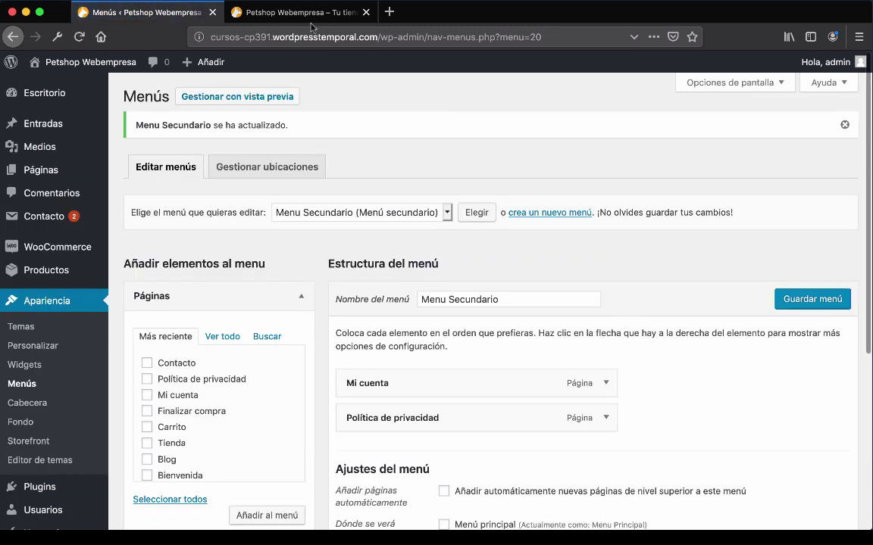
click(308, 15)
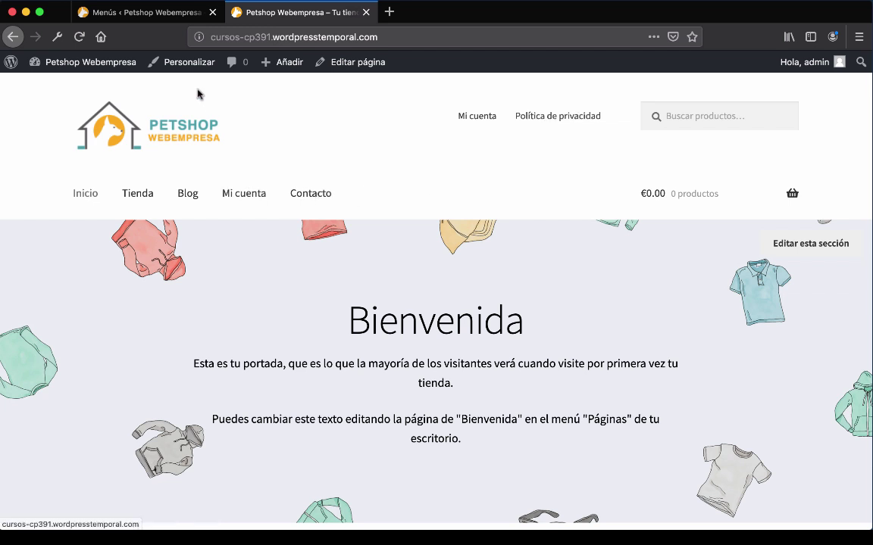
Return to the site's menus and open Menu Principal for editing
click(153, 18)
scroll(312, 258, down, 3)
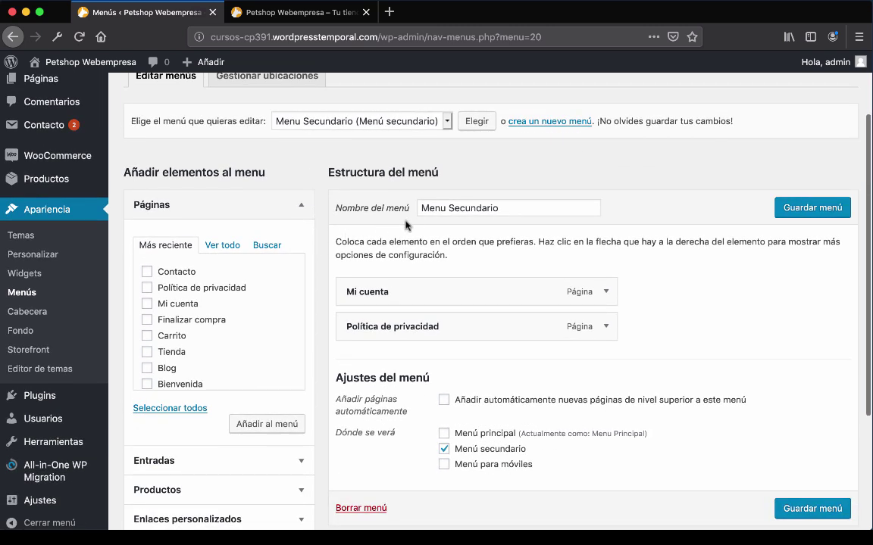
click(356, 121)
click(337, 106)
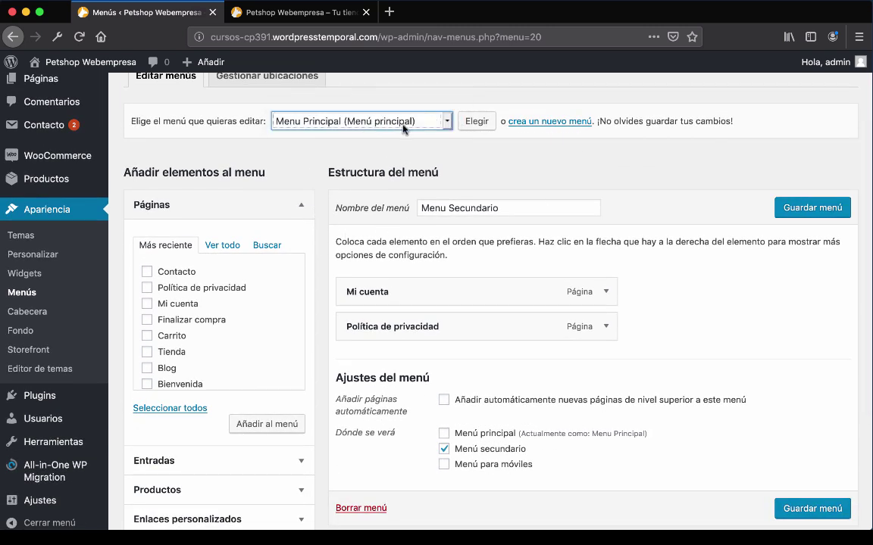
click(477, 122)
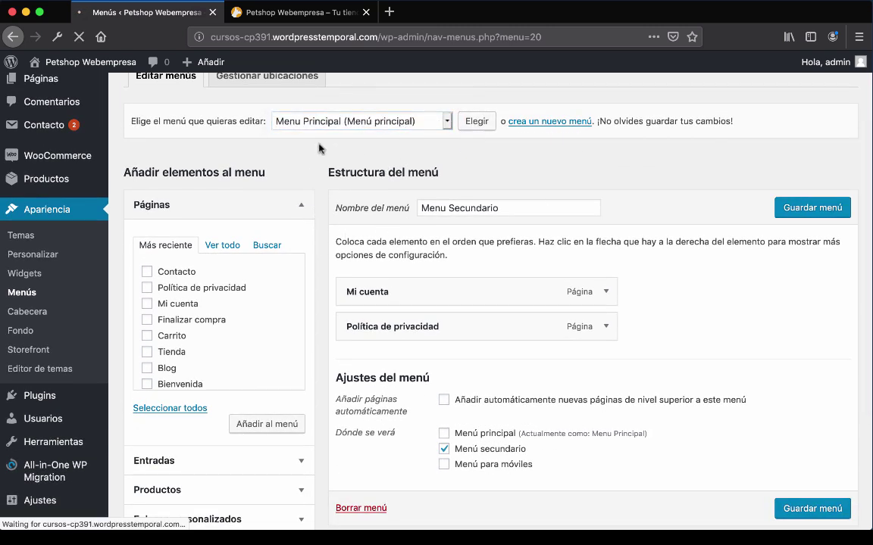
scroll(560, 384, down, 1)
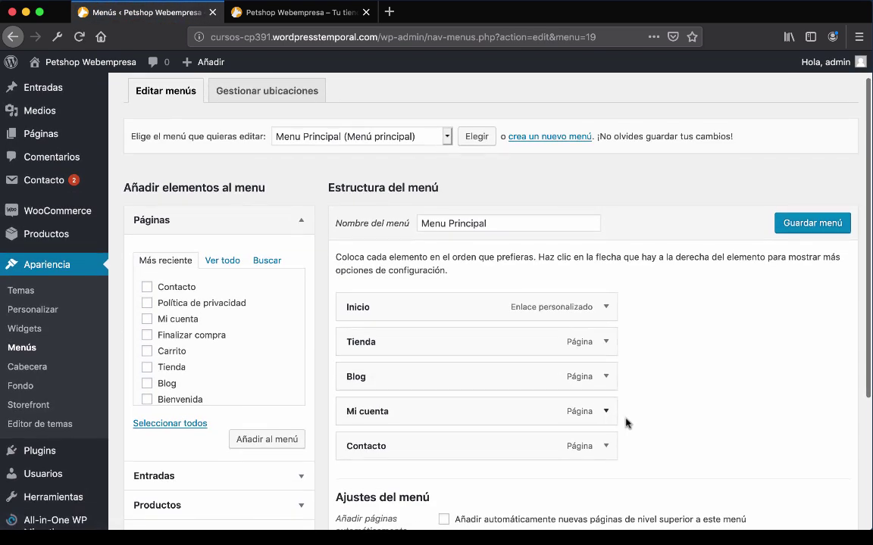
Remove the Mi cuenta item from Menu Principal and save the menu
scroll(624, 417, down, 2)
click(604, 341)
scroll(556, 343, down, 4)
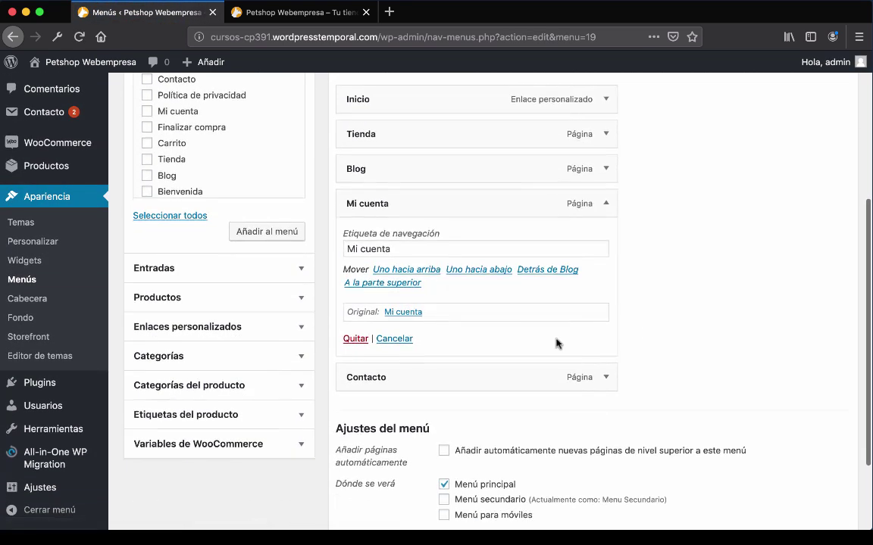
click(356, 339)
scroll(568, 318, up, 5)
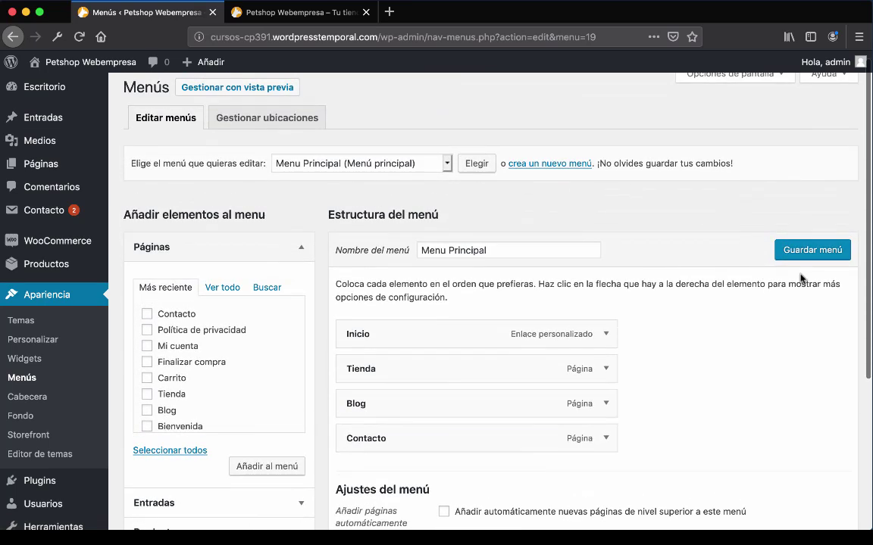
click(803, 255)
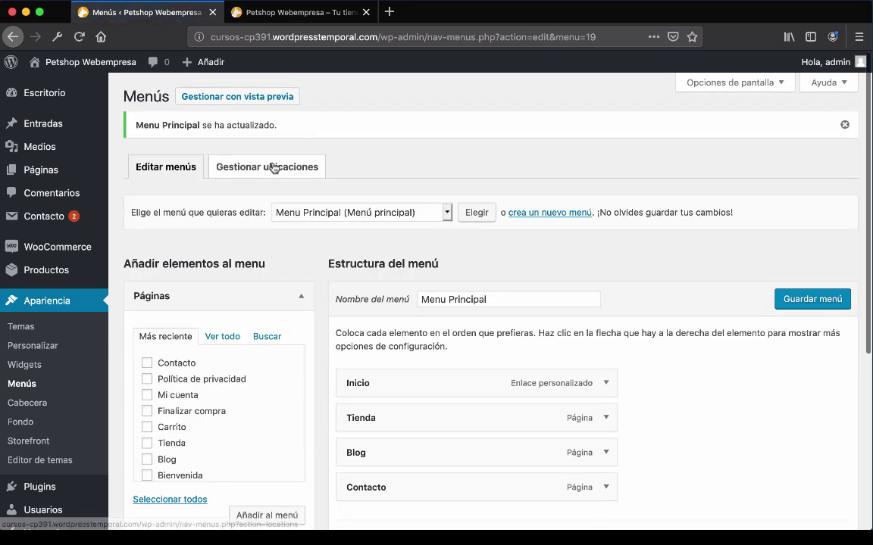
Check the theme's menu locations, then show the shop's home page in responsive design mode and reload it
click(271, 167)
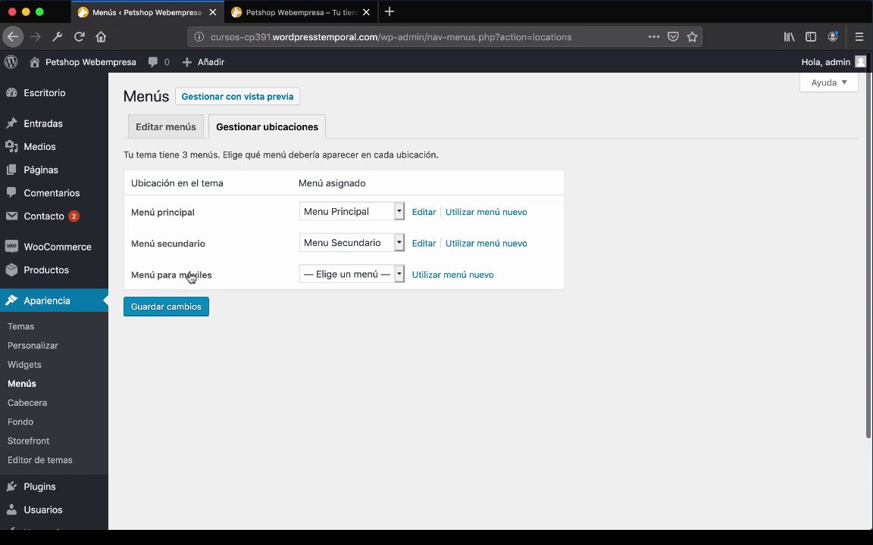
click(269, 13)
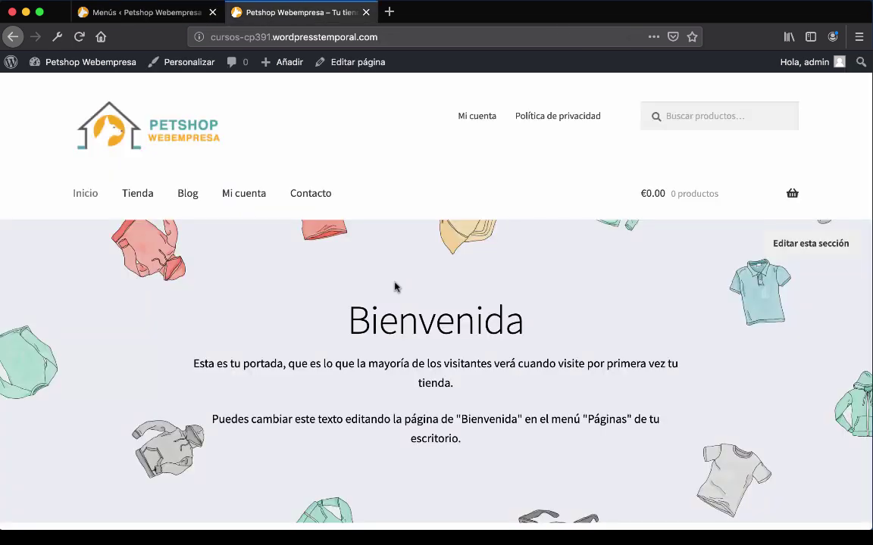
key(super+alt+i)
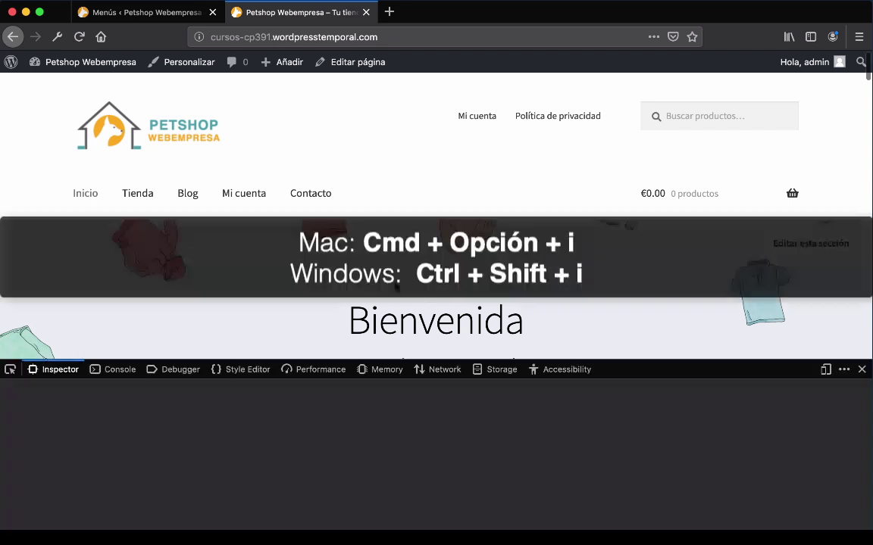
click(826, 368)
key(super+alt+i)
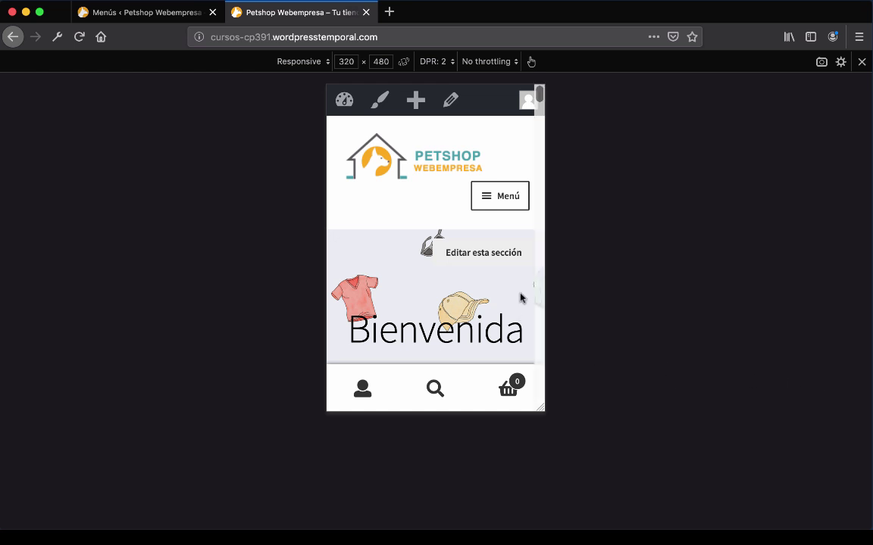
key(super+r)
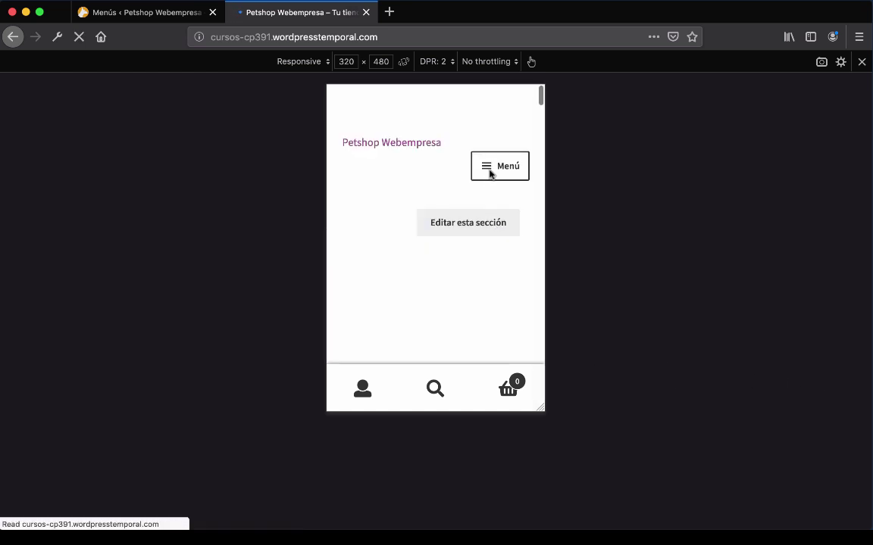
Expand the navigation menu in the mobile view of the home page and examine which pages it lists
click(491, 198)
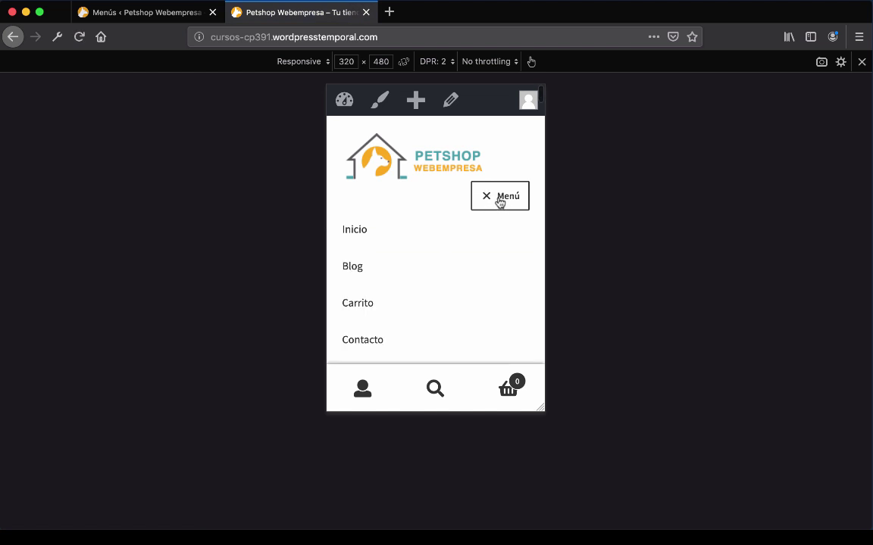
scroll(442, 226, down, 3)
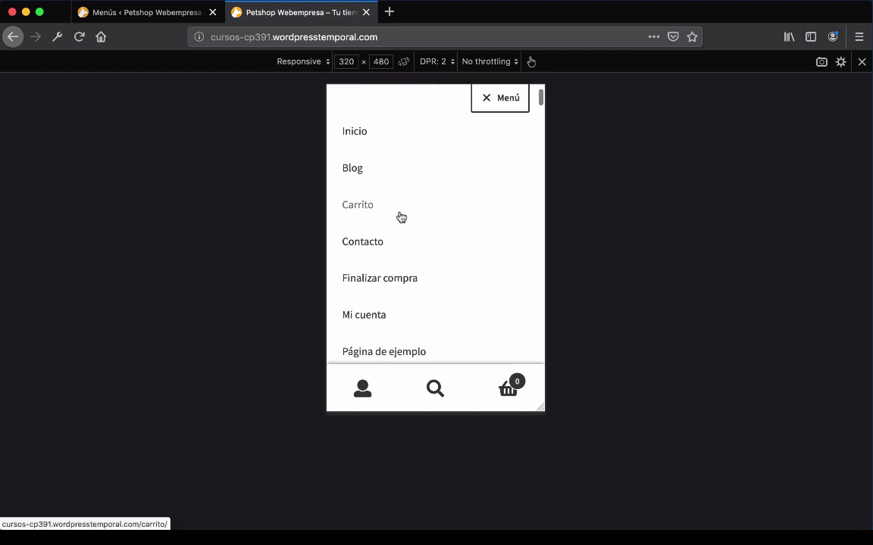
scroll(401, 218, down, 4)
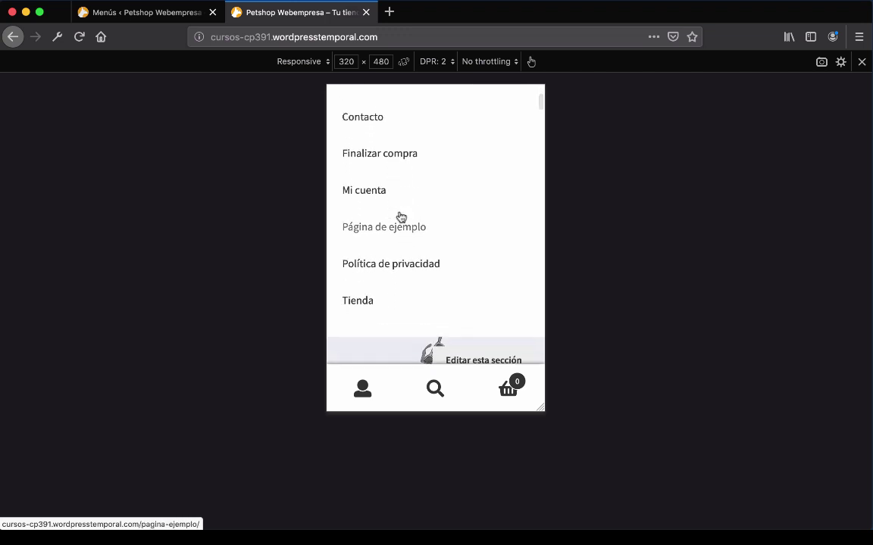
scroll(381, 229, up, 4)
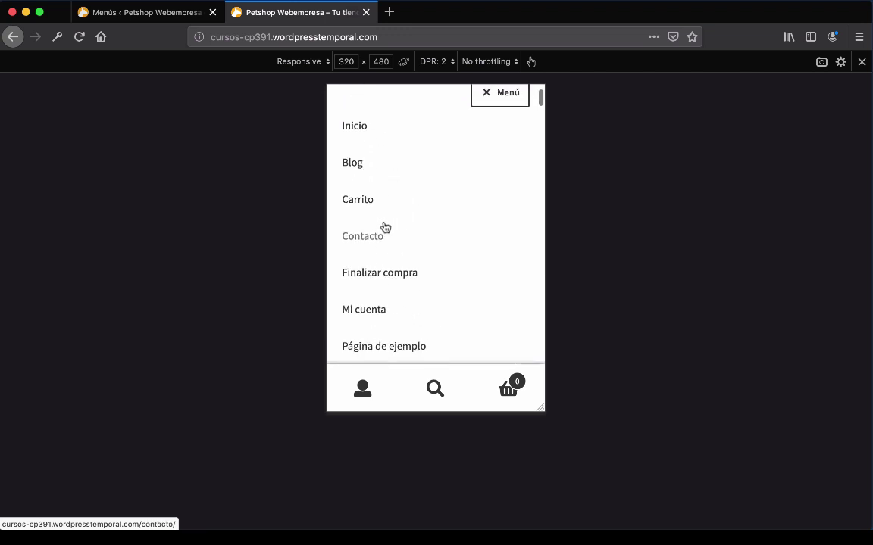
scroll(396, 193, down, 5)
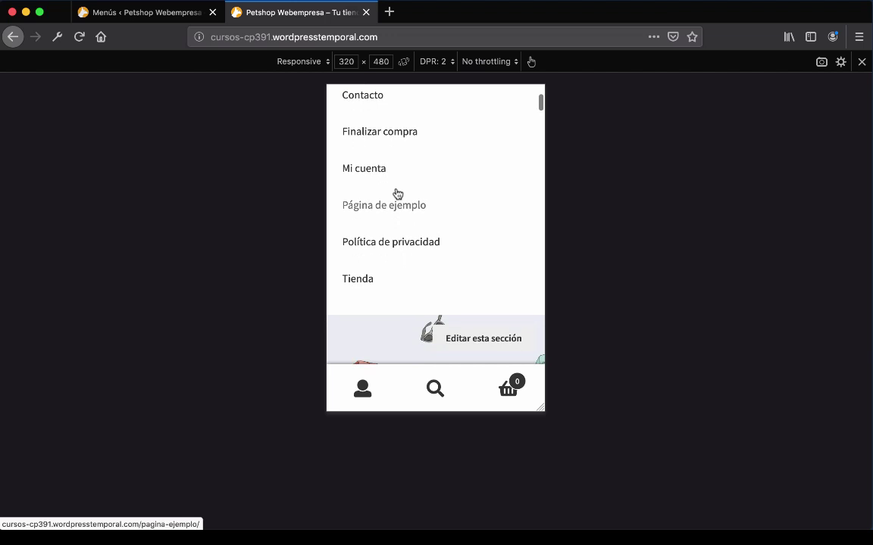
Collapse the mobile menu on the home page, and assign Menu Principal to the Menú para móviles location in the menu editor
scroll(398, 193, up, 6)
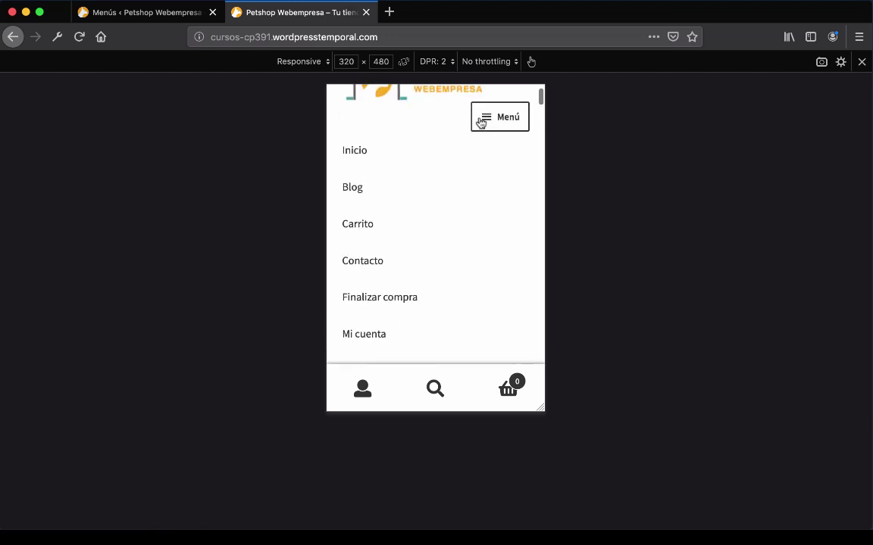
click(485, 118)
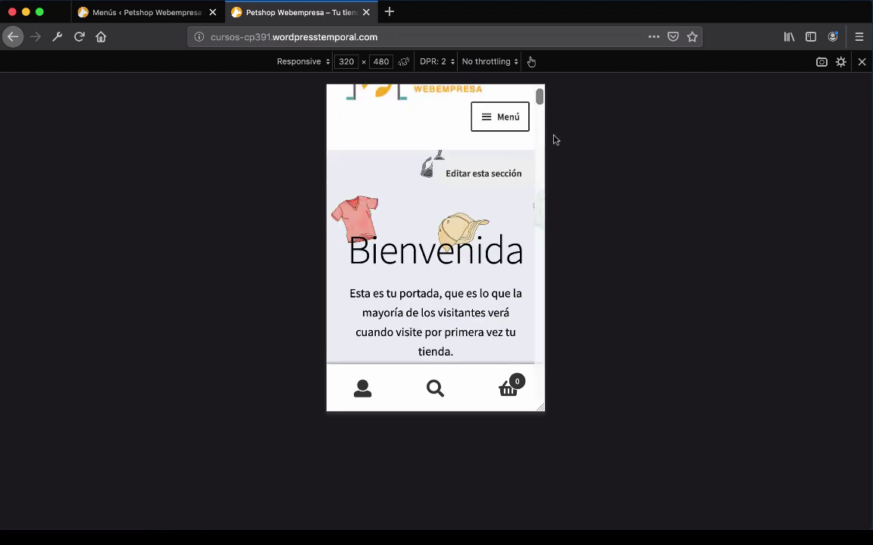
click(179, 19)
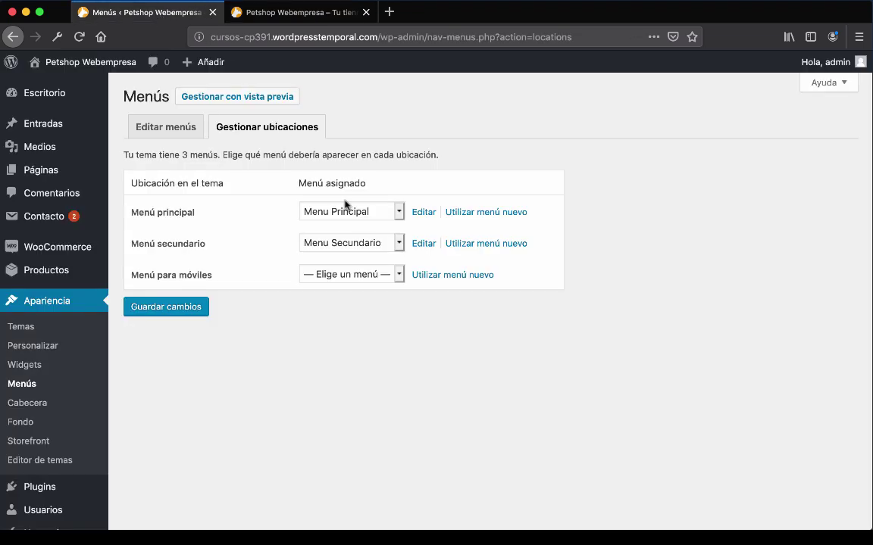
click(134, 130)
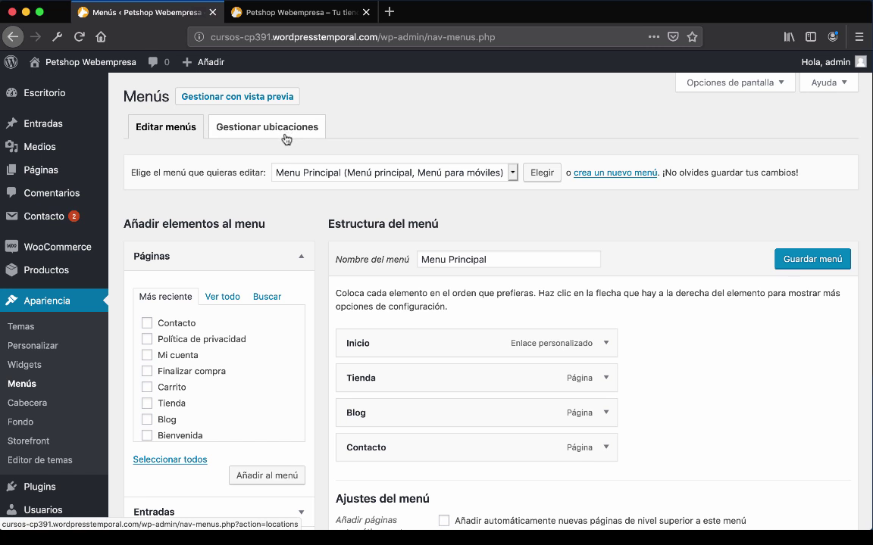
Review the theme's menu locations, keep Menu Principal selected for Menú para móviles, and save the changes
click(286, 138)
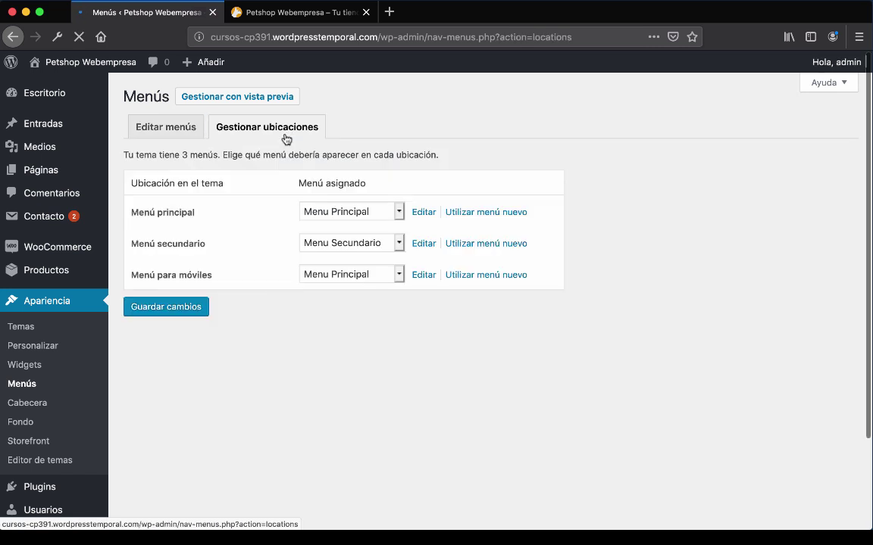
click(381, 278)
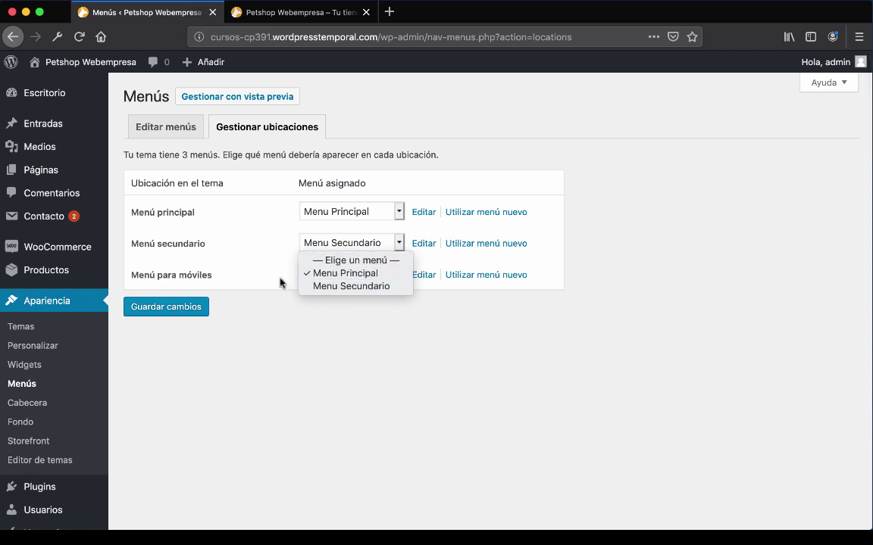
click(220, 277)
drag(221, 276, 127, 276)
click(371, 321)
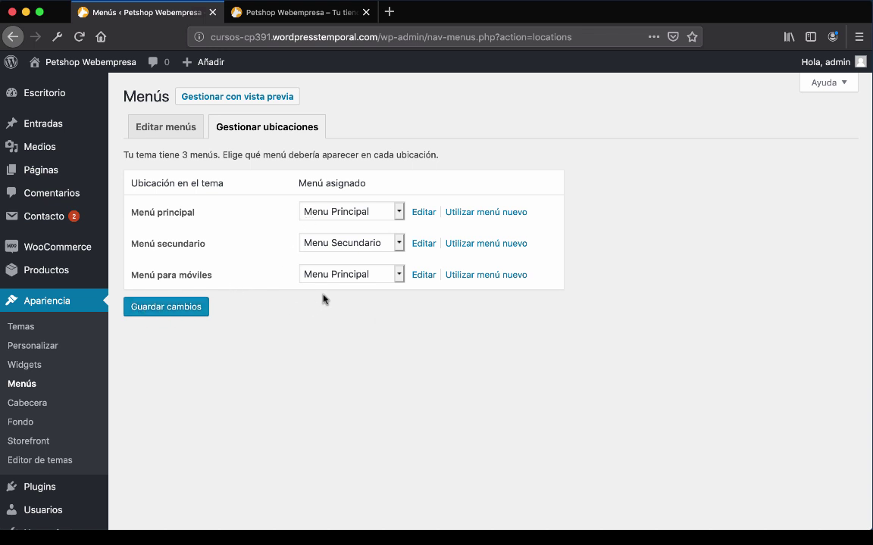
click(344, 280)
click(343, 278)
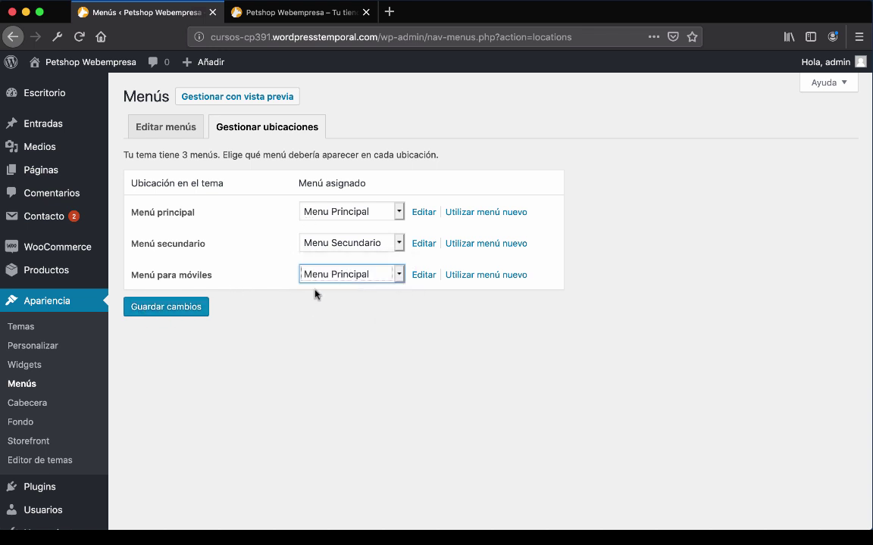
click(152, 314)
Reload the shop's home page in the mobile view and expand its navigation menu to examine the pages it lists
click(291, 10)
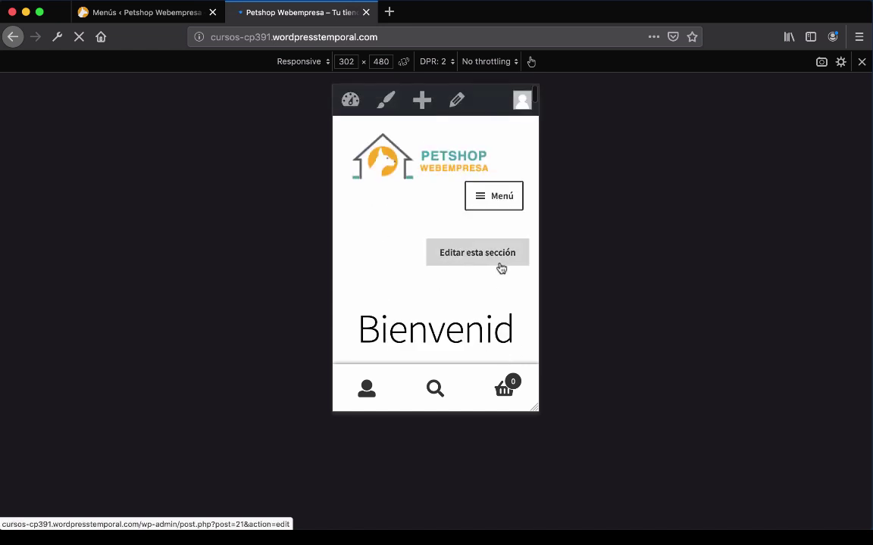
click(485, 197)
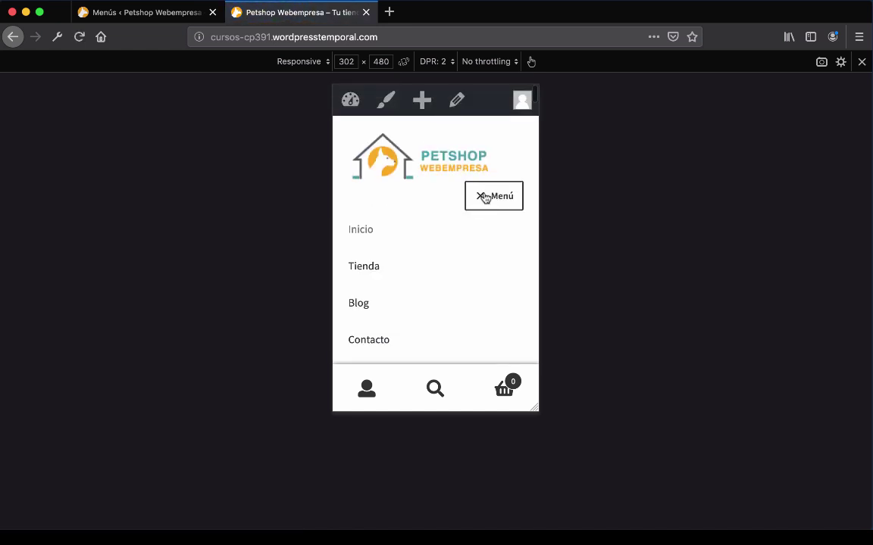
scroll(450, 230, down, 2)
scroll(452, 230, up, 1)
Collapse the mobile menu and widen the responsive preview to about 1198 px to view the desktop menus
scroll(452, 230, up, 1)
click(518, 196)
drag(540, 197, 846, 203)
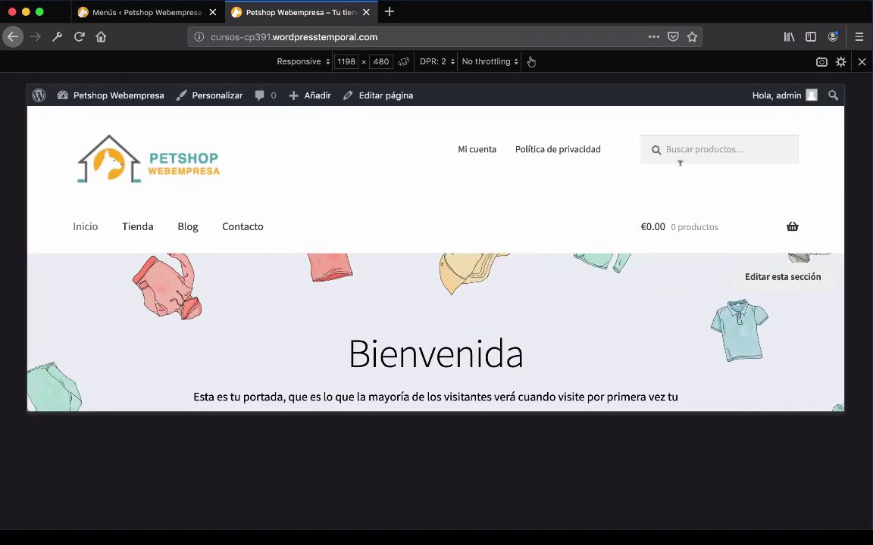